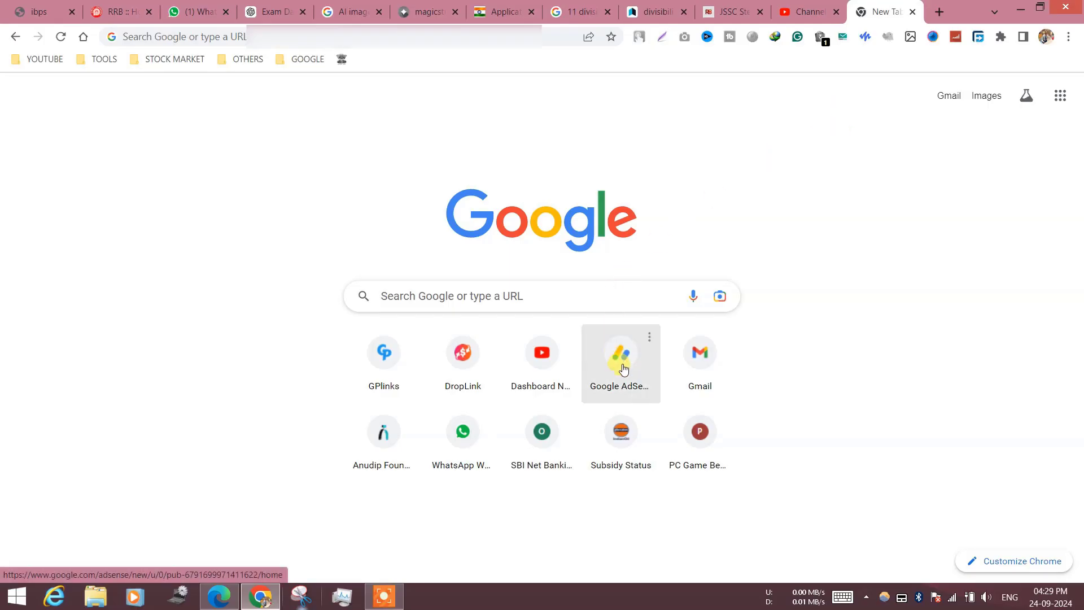
Step: Open Google AdSense and go to the Payments info page
{"action": "left_click", "coordinate": [621, 366]}
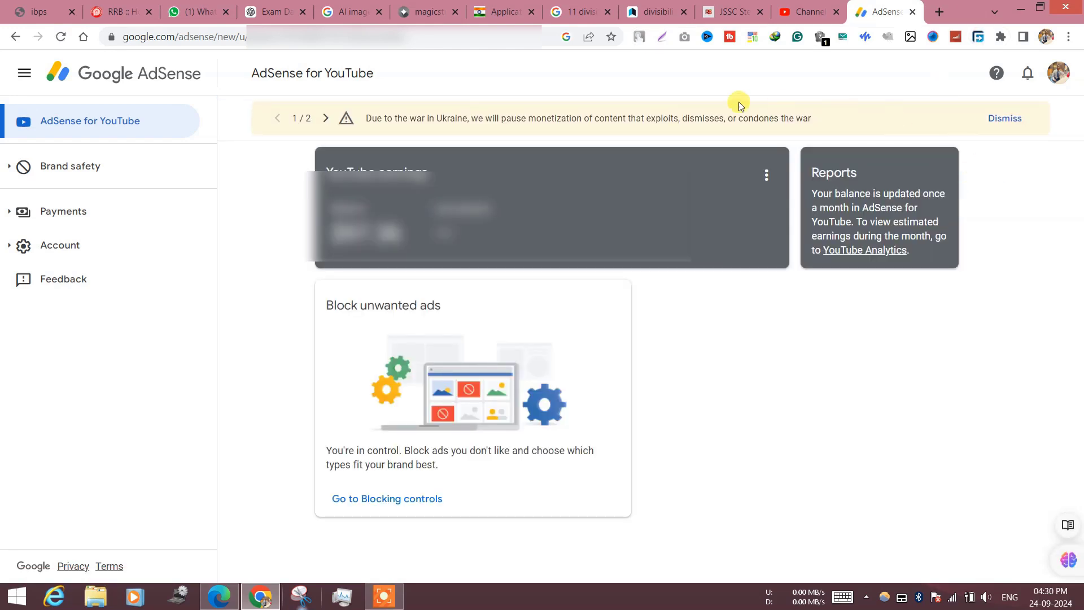
{"action": "left_click", "coordinate": [325, 120]}
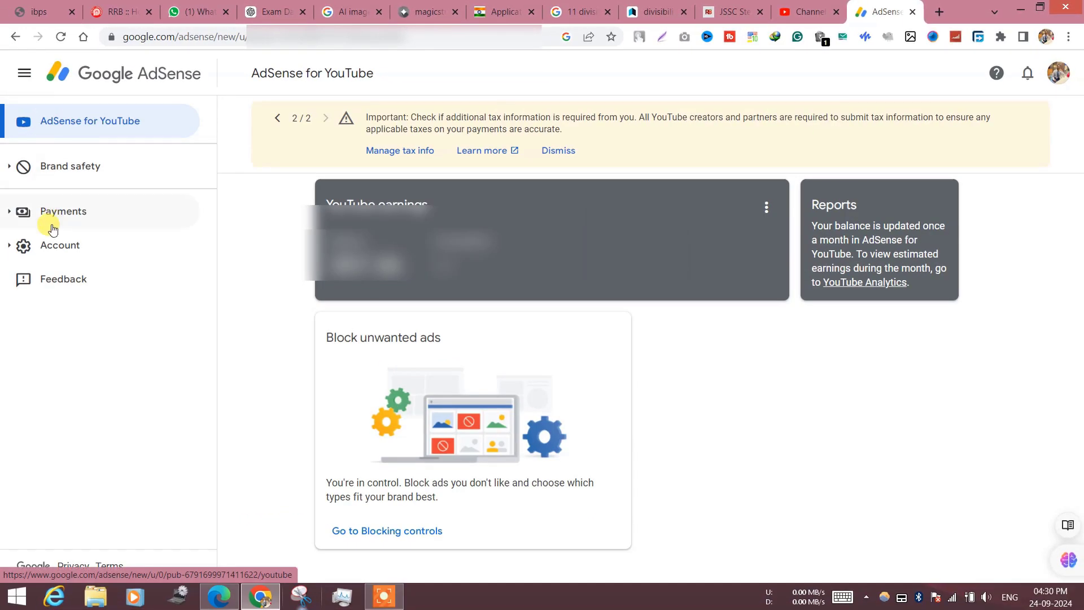
{"action": "left_click", "coordinate": [18, 244]}
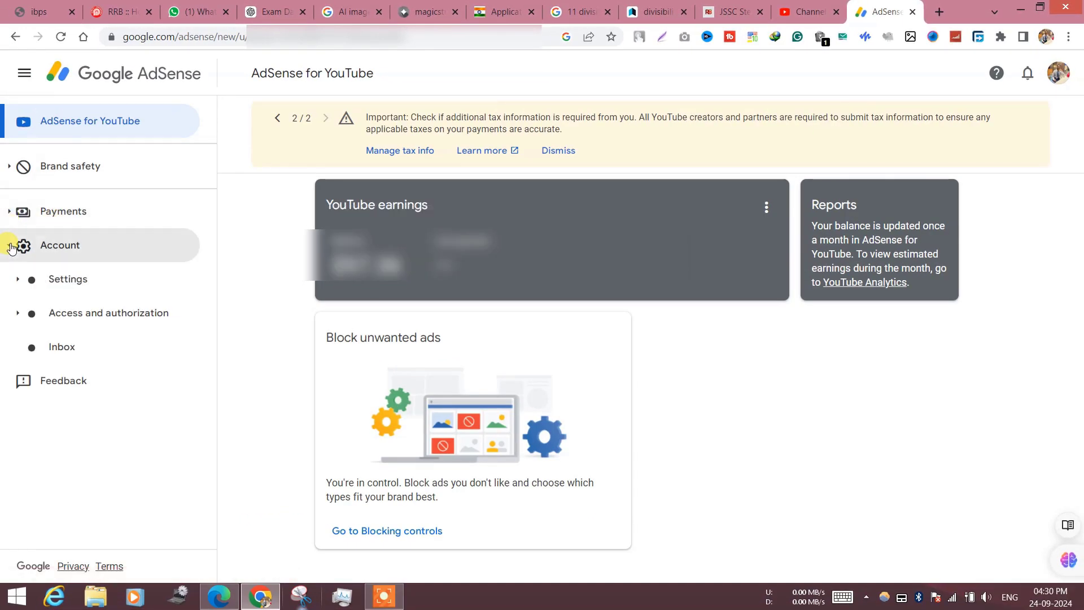
{"action": "left_click", "coordinate": [18, 244]}
{"action": "left_click", "coordinate": [7, 213]}
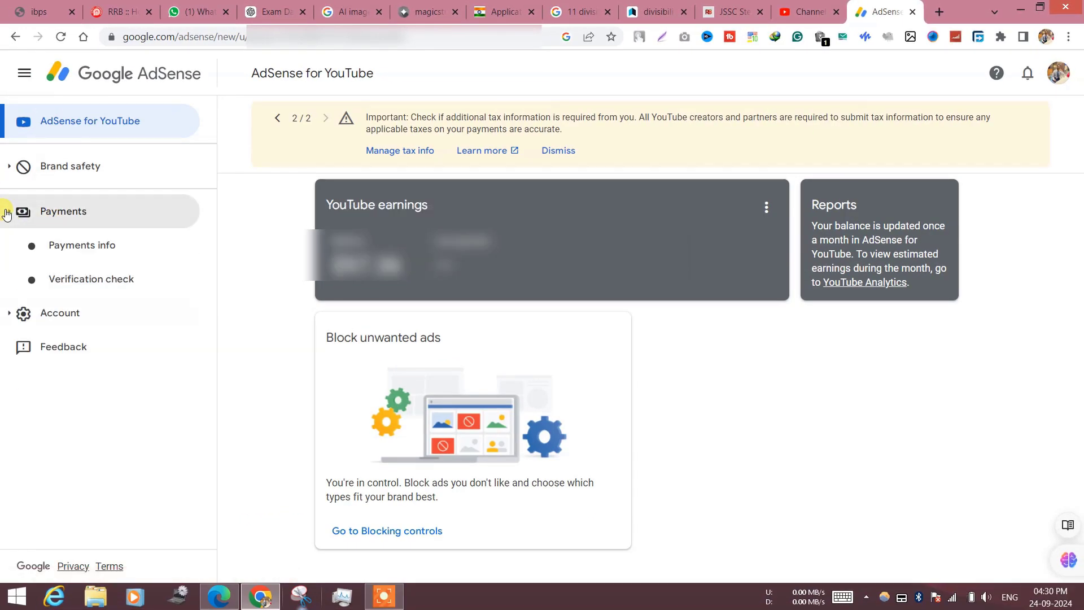
{"action": "left_click", "coordinate": [135, 256]}
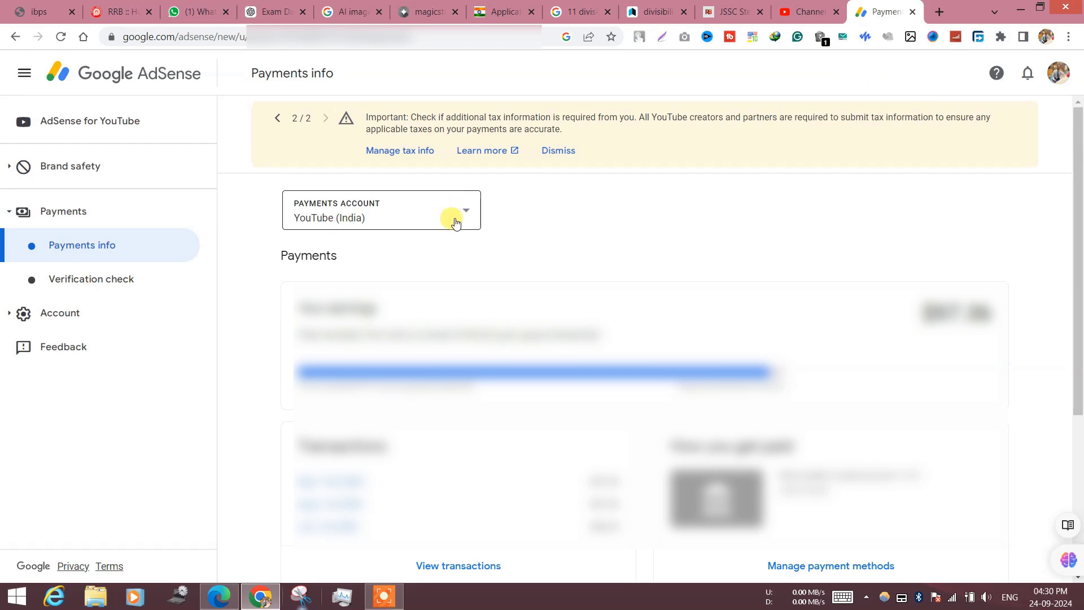
Step: Keep YouTube (India) as the payments account and open its payments settings for management
{"action": "left_click", "coordinate": [456, 224]}
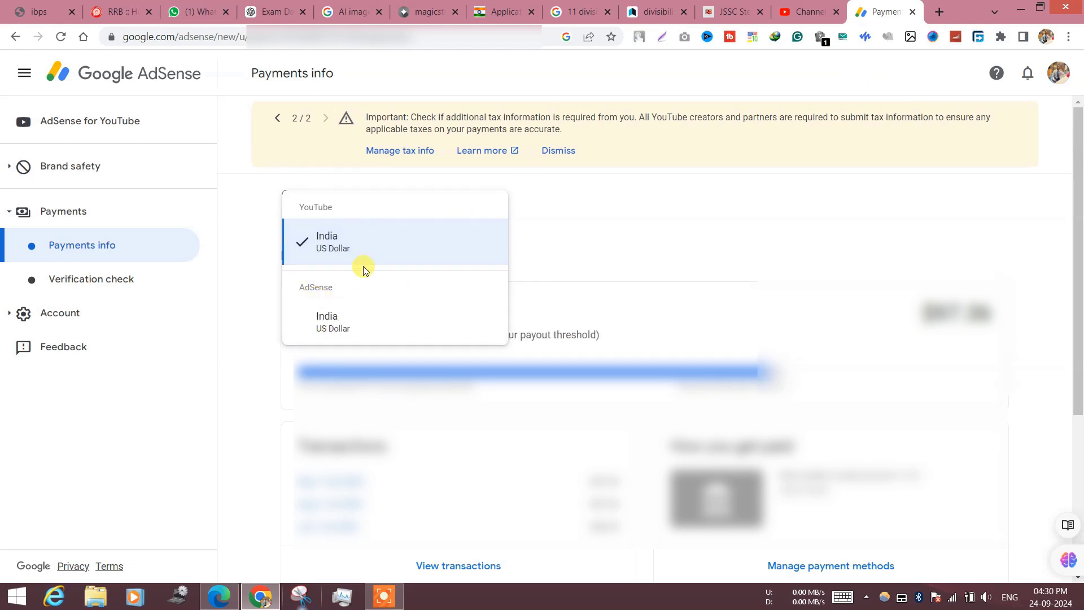
{"action": "left_click", "coordinate": [392, 242]}
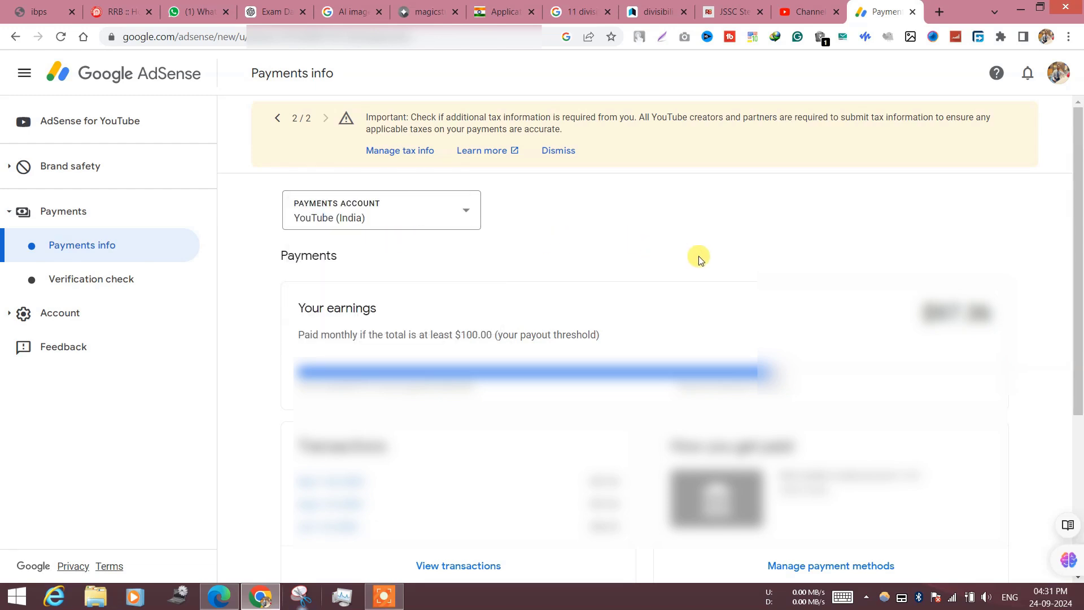
{"action": "scroll", "coordinate": [699, 259], "scroll_direction": "down", "scroll_amount": 5}
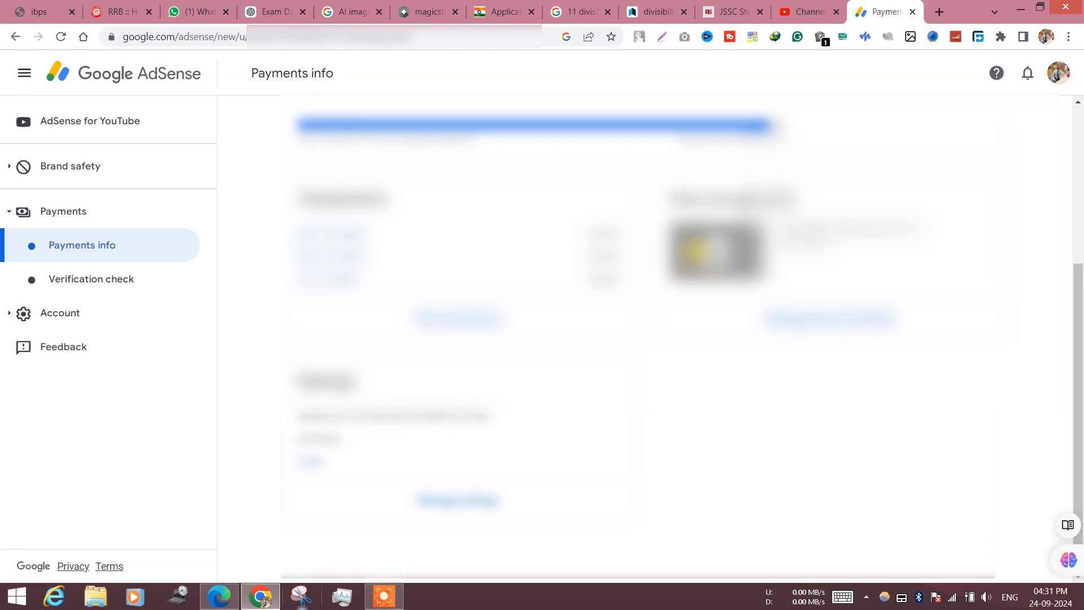
{"action": "scroll", "coordinate": [643, 339], "scroll_direction": "up", "scroll_amount": 5}
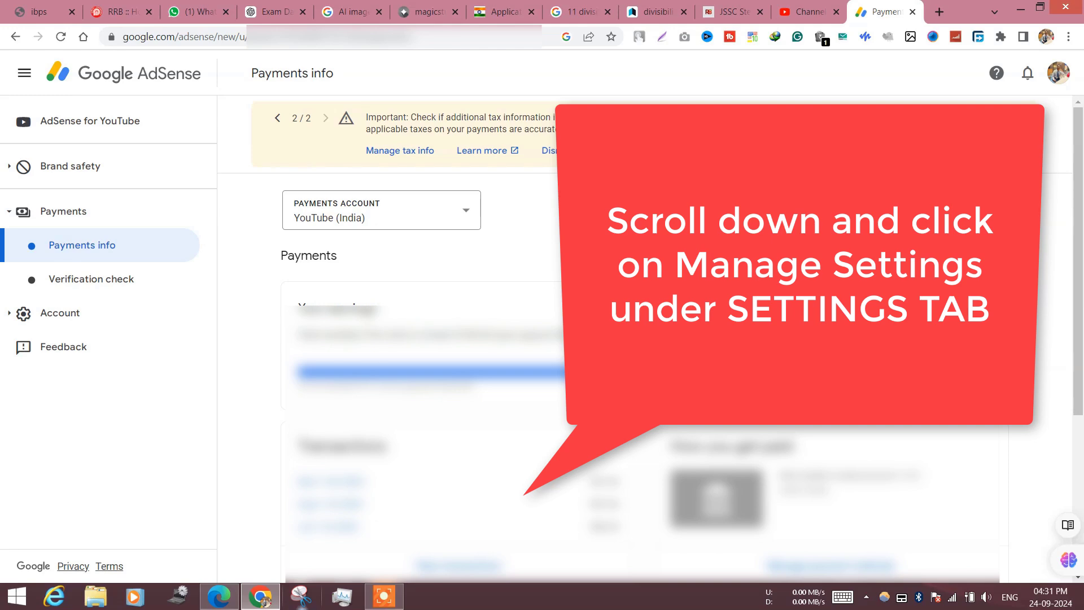
{"action": "scroll", "coordinate": [486, 395], "scroll_direction": "down", "scroll_amount": 5}
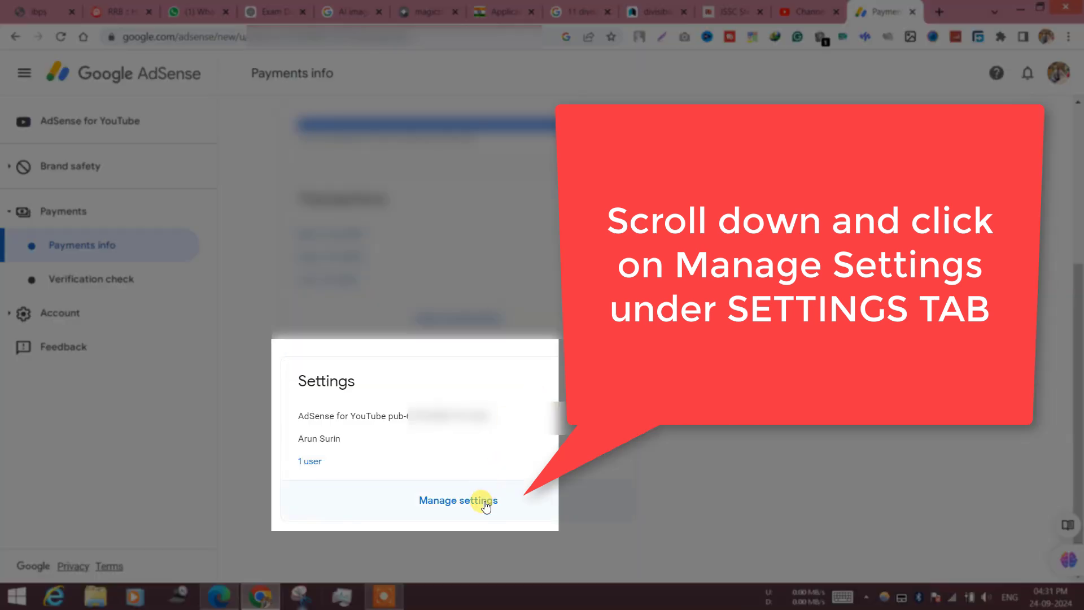
{"action": "left_click", "coordinate": [484, 501]}
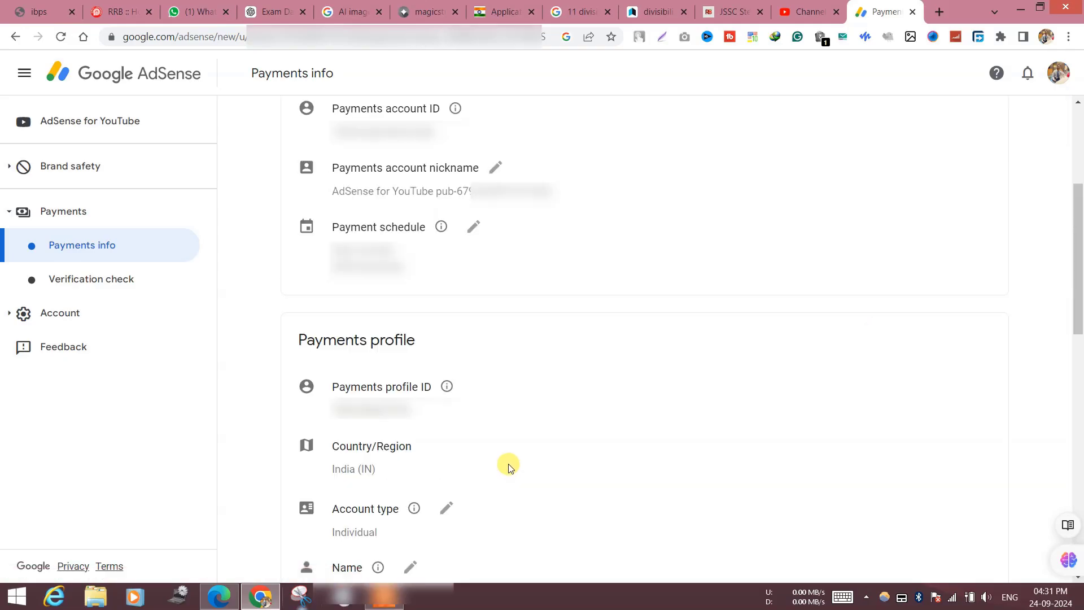
Step: Open the tax info management page from the United States tax info entry in the payments profile
{"action": "scroll", "coordinate": [537, 424], "scroll_direction": "down", "scroll_amount": 10}
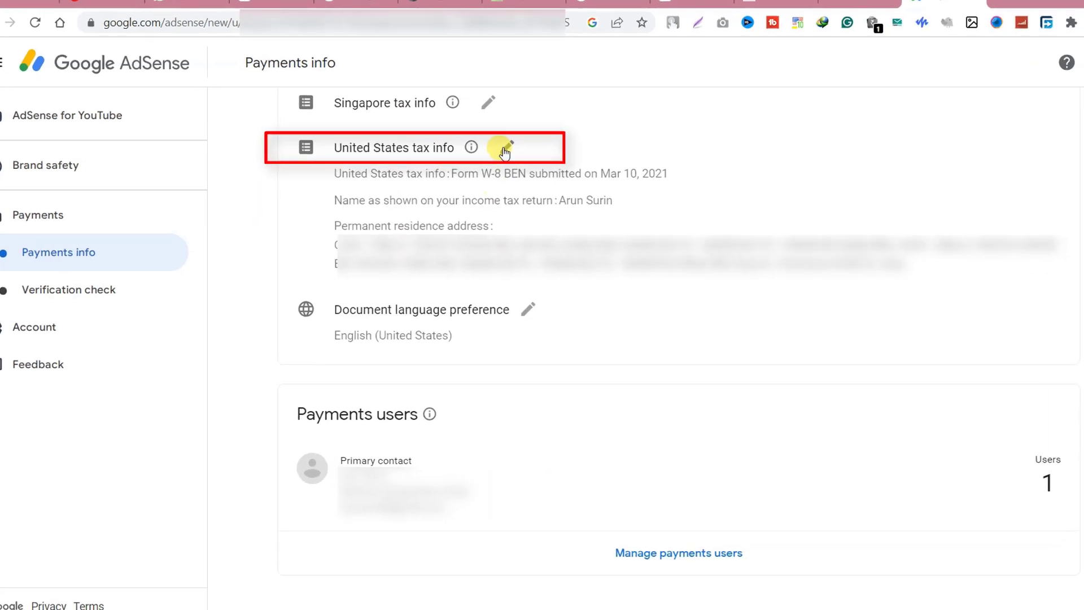
{"action": "left_click", "coordinate": [551, 142]}
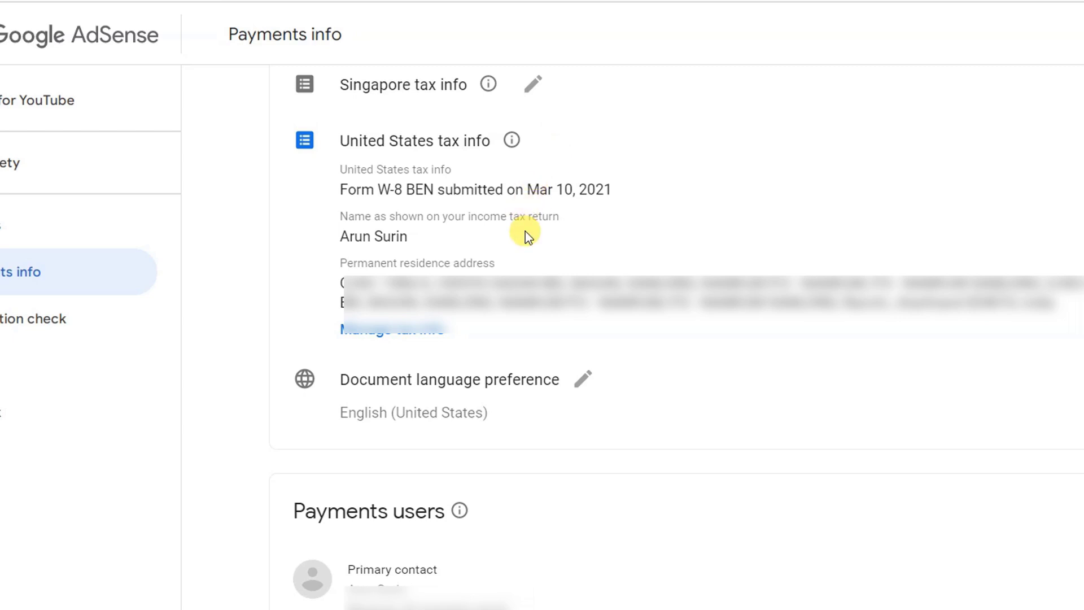
{"action": "scroll", "coordinate": [525, 235], "scroll_direction": "up", "scroll_amount": 2}
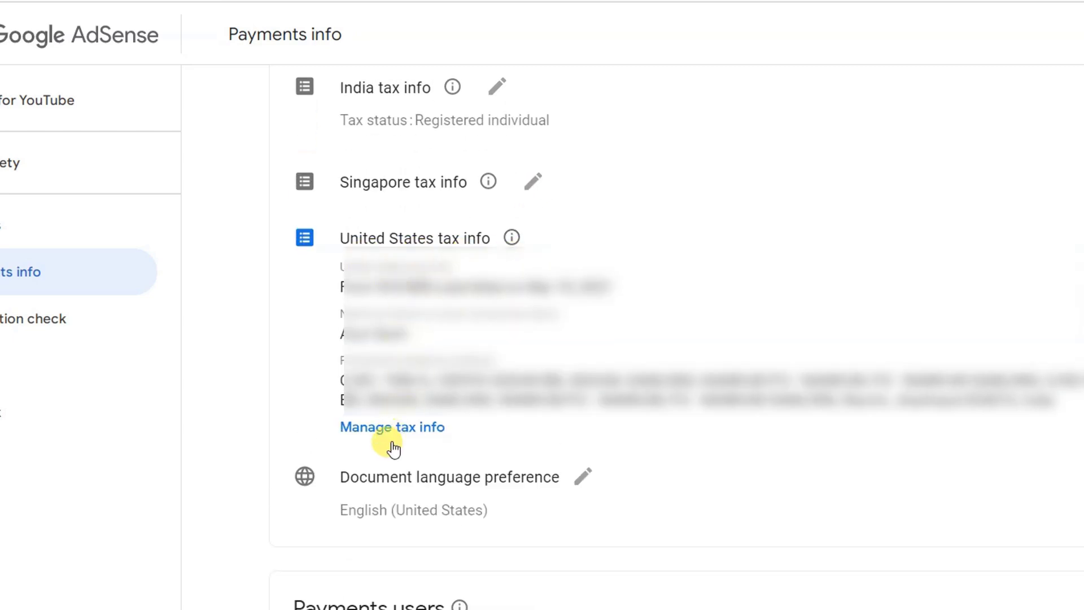
{"action": "left_click", "coordinate": [401, 430]}
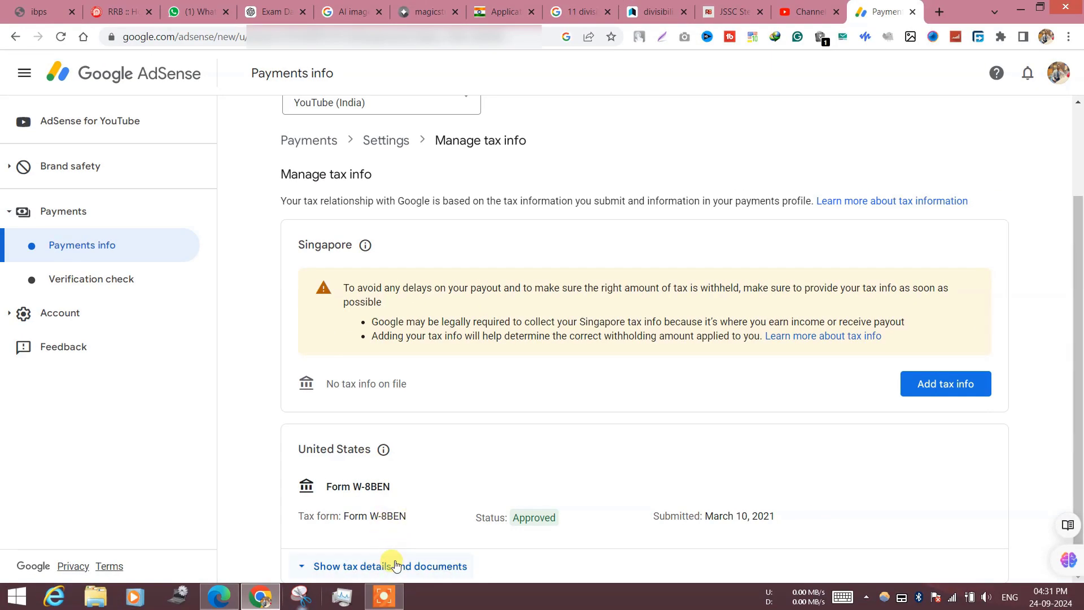
Step: Expand the United States tax details and documents and examine the W-8BEN form's status, expiry date, withholding rates and tax reporting documents
{"action": "left_click", "coordinate": [397, 565]}
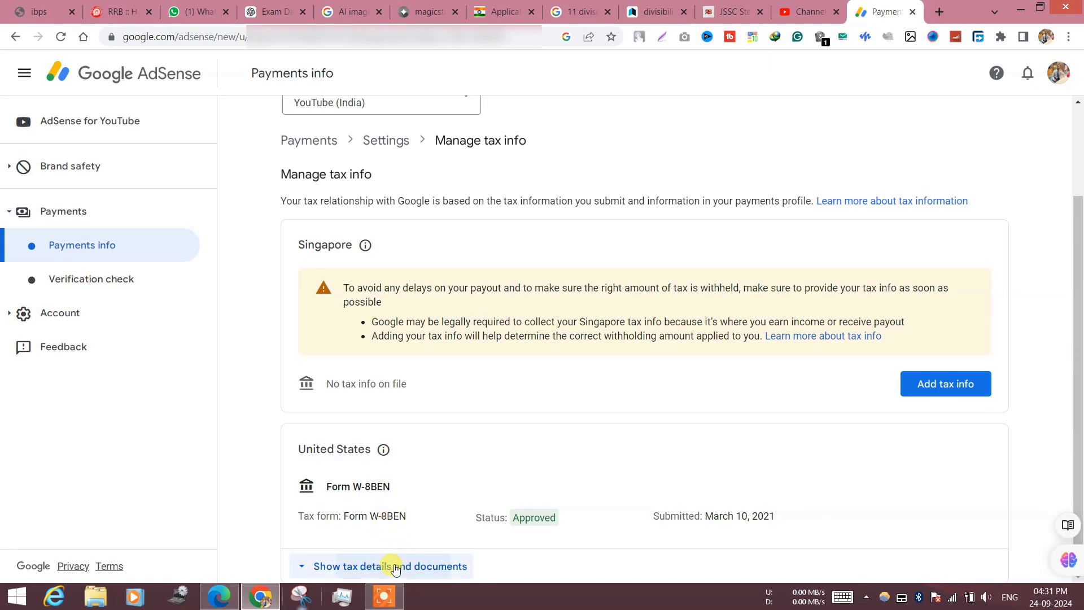
{"action": "scroll", "coordinate": [411, 499], "scroll_direction": "down", "scroll_amount": 6}
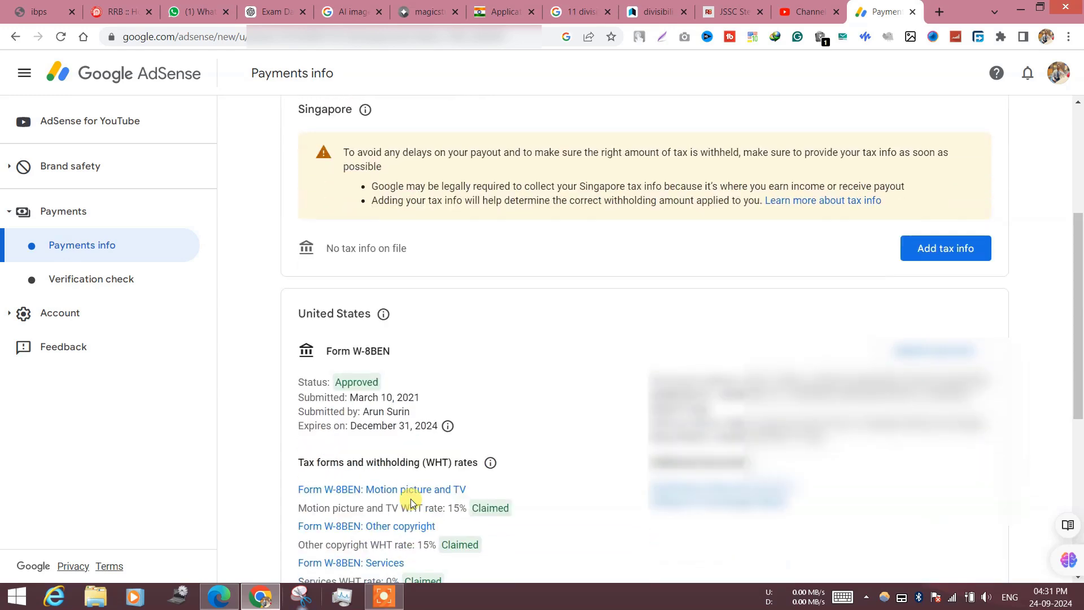
{"action": "scroll", "coordinate": [411, 499], "scroll_direction": "up", "scroll_amount": 1}
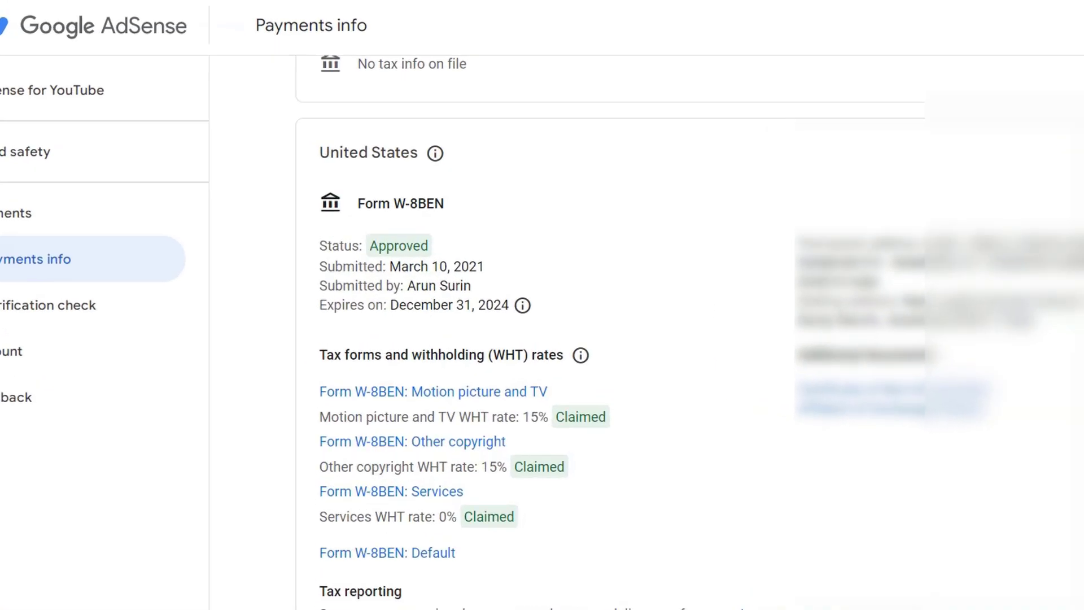
{"action": "scroll", "coordinate": [702, 305], "scroll_direction": "down", "scroll_amount": 1}
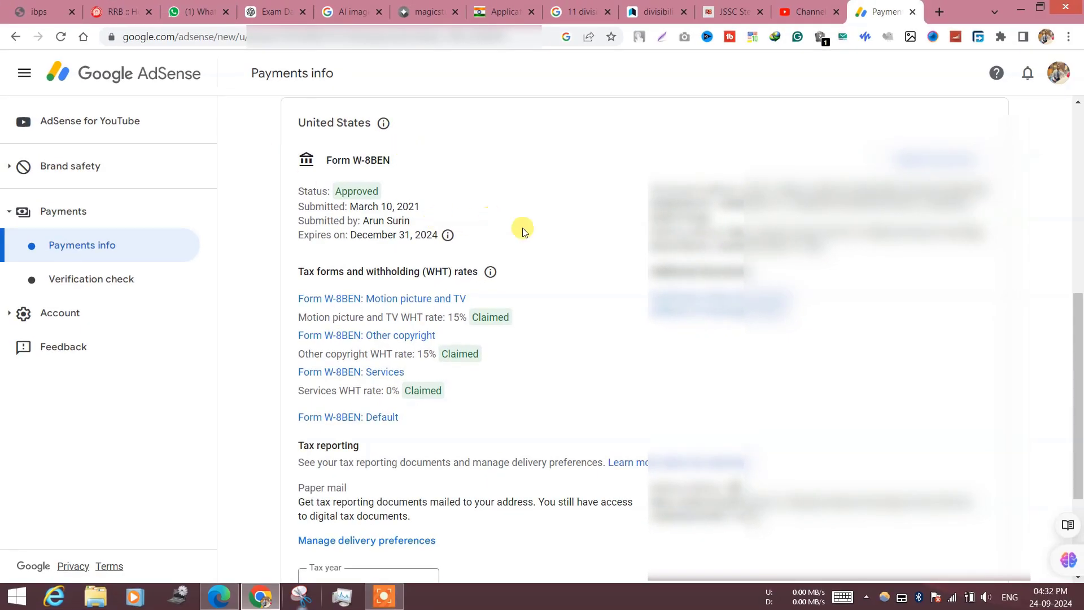
{"action": "left_click_drag", "start_coordinate": [1078, 315], "coordinate": [1077, 385]}
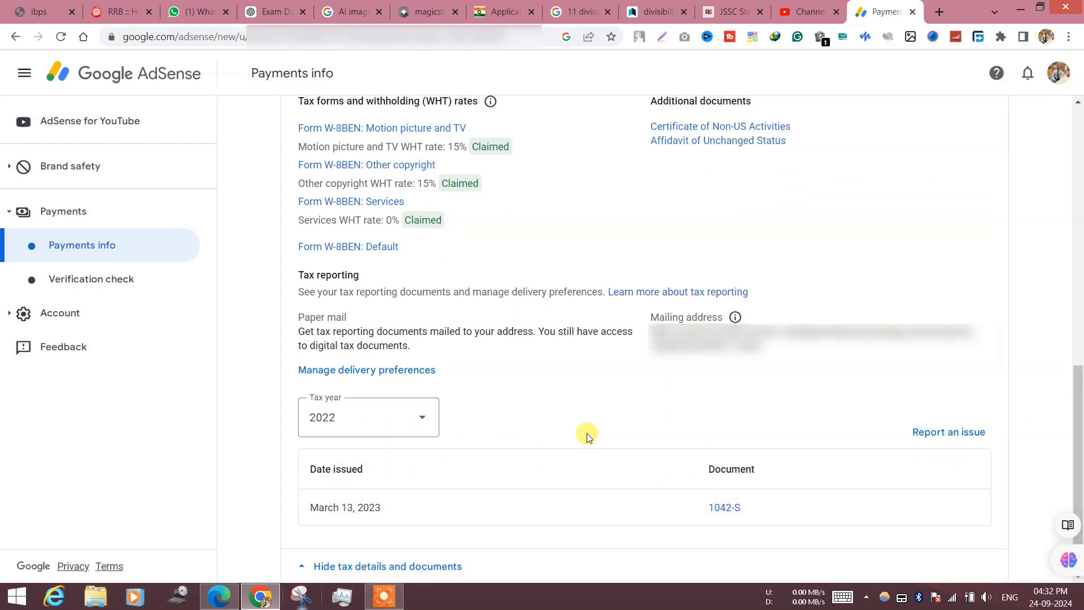
{"action": "mouse_move", "coordinate": [1078, 424]}
{"action": "left_mouse_down"}
{"action": "mouse_move", "coordinate": [1078, 288]}
{"action": "mouse_move", "coordinate": [1078, 336]}
{"action": "left_mouse_up"}
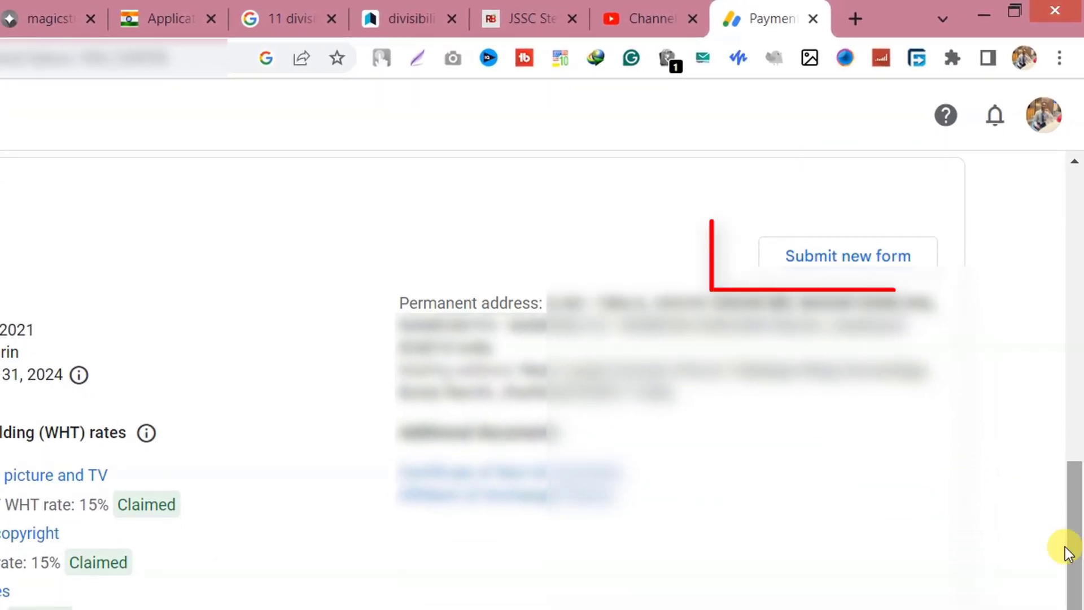
Step: Start a new United States tax form to replace the previously submitted W-8BEN
{"action": "left_click", "coordinate": [838, 261]}
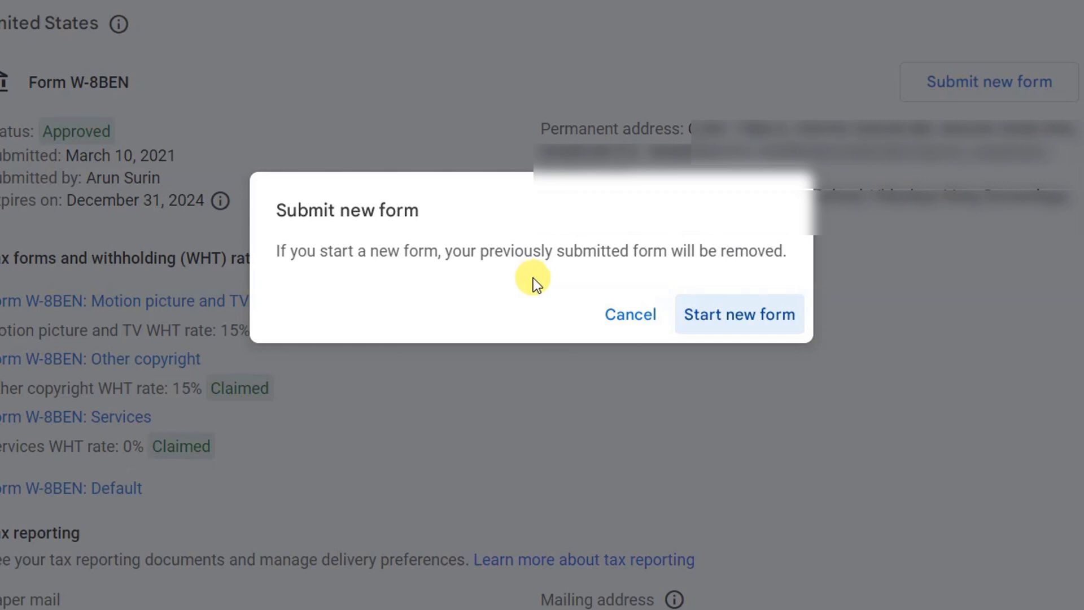
{"action": "left_click", "coordinate": [718, 324]}
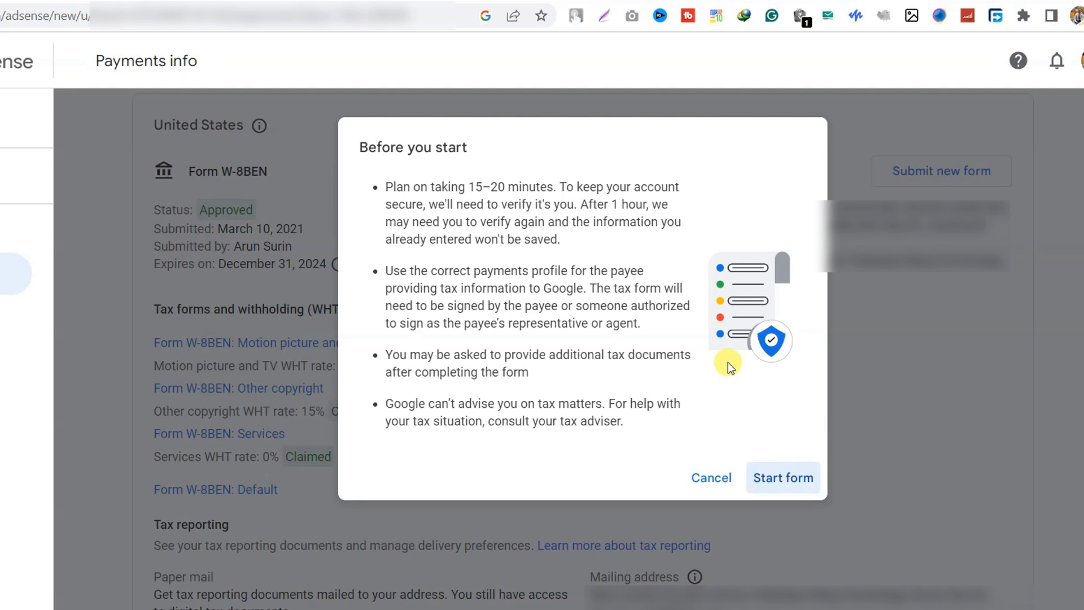
{"action": "left_click", "coordinate": [778, 481]}
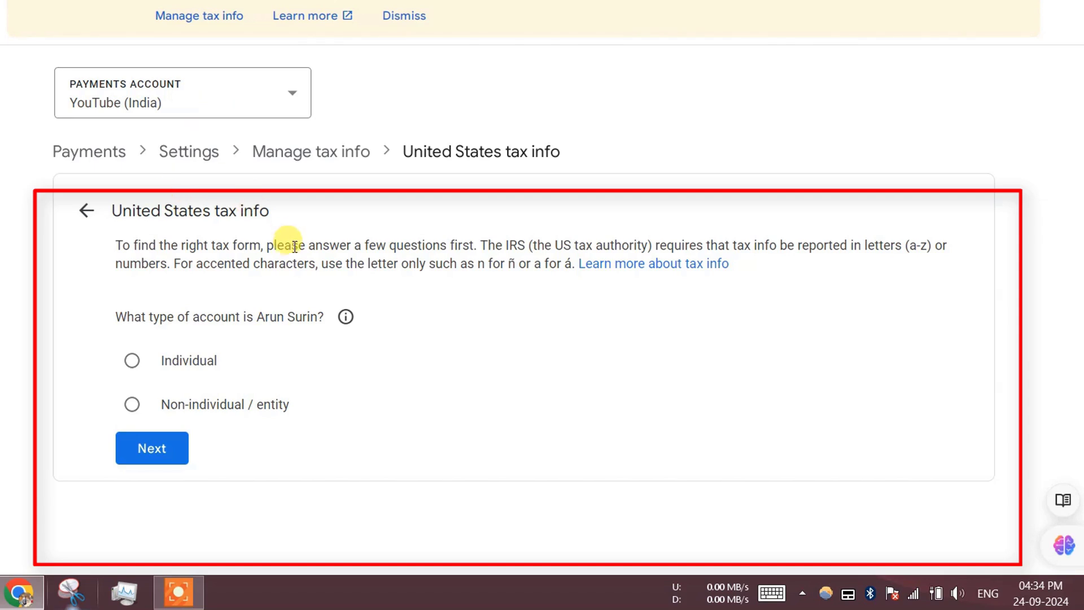
Step: Set the account type to Individual and answer No to being a citizen or resident of the United States
{"action": "left_click", "coordinate": [148, 371]}
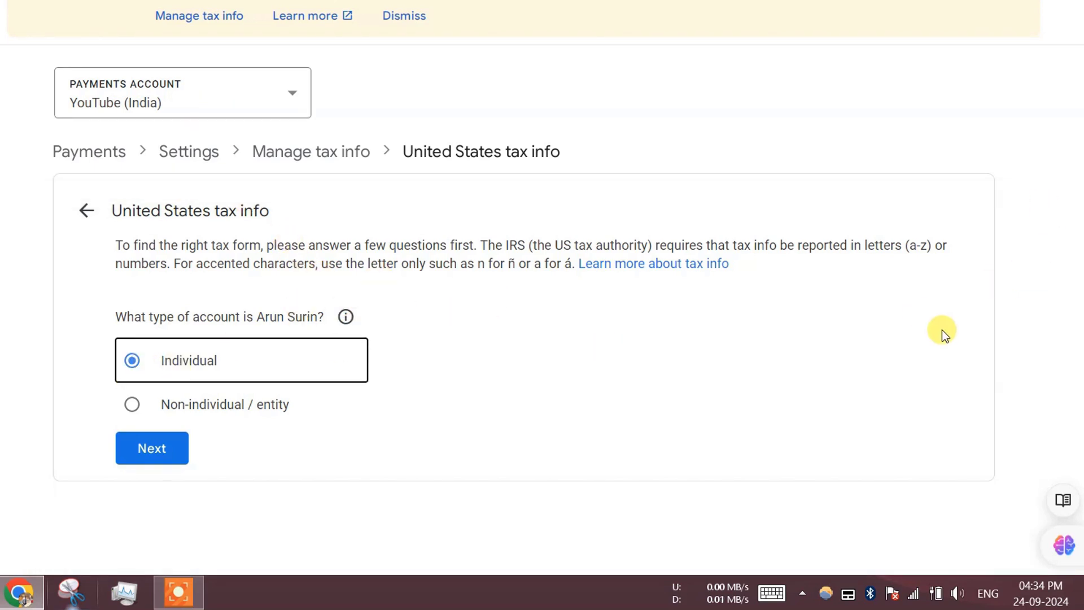
{"action": "left_click", "coordinate": [174, 457]}
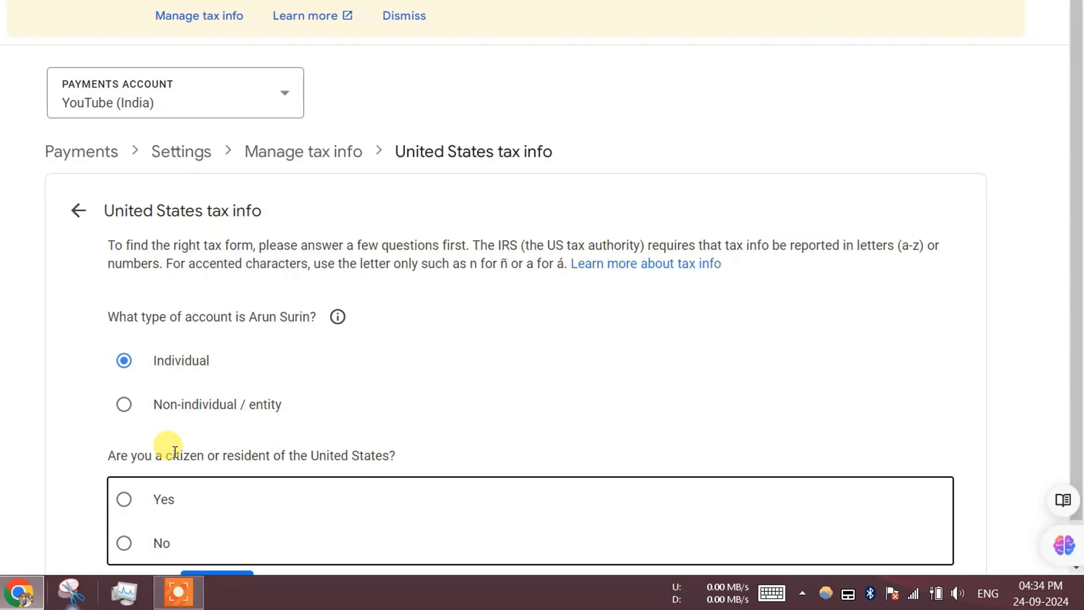
{"action": "scroll", "coordinate": [652, 333], "scroll_direction": "down", "scroll_amount": 1}
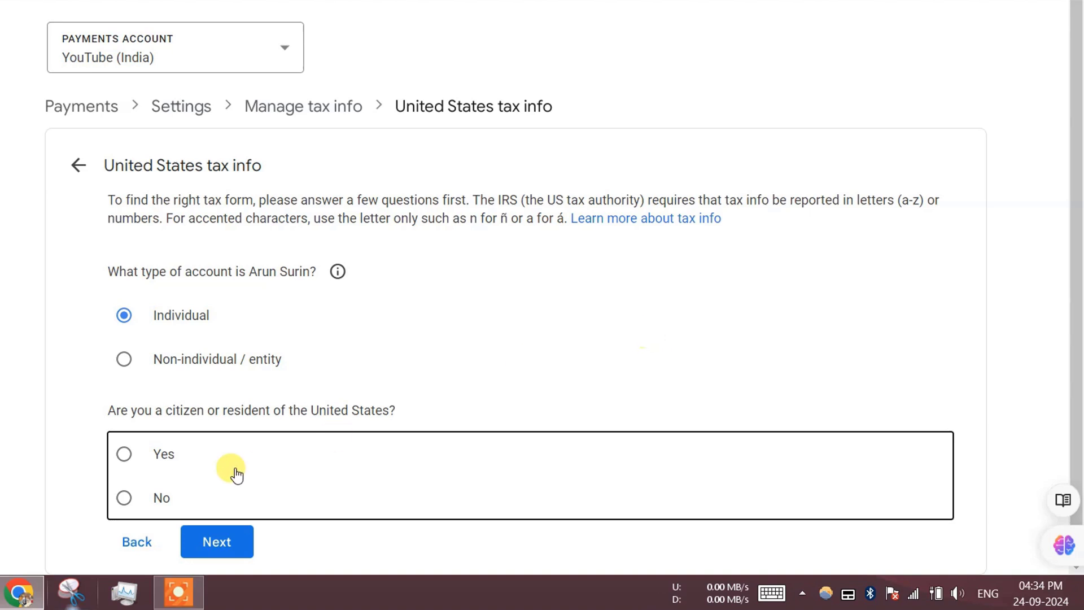
{"action": "left_click", "coordinate": [132, 497]}
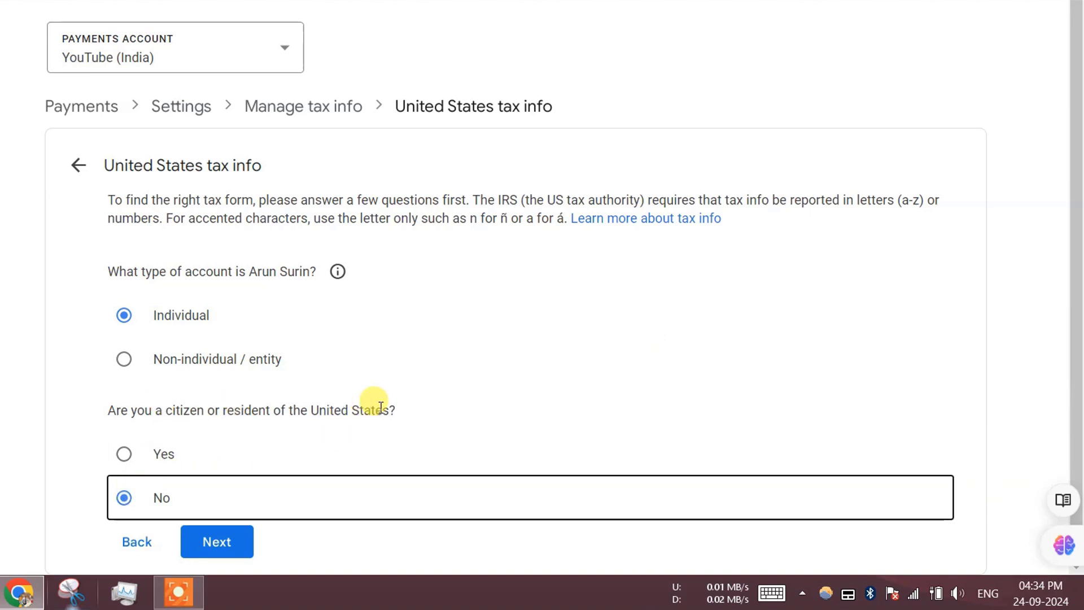
{"action": "left_click", "coordinate": [235, 544]}
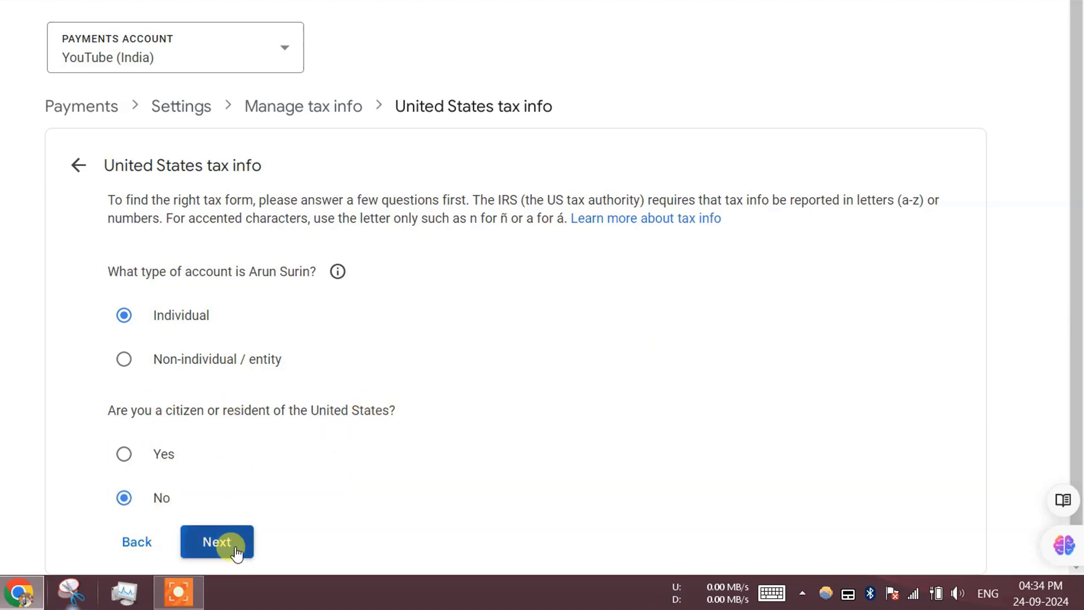
Step: Choose W-8BEN as the W-8 tax form type and start that form
{"action": "scroll", "coordinate": [293, 384], "scroll_direction": "down", "scroll_amount": 3}
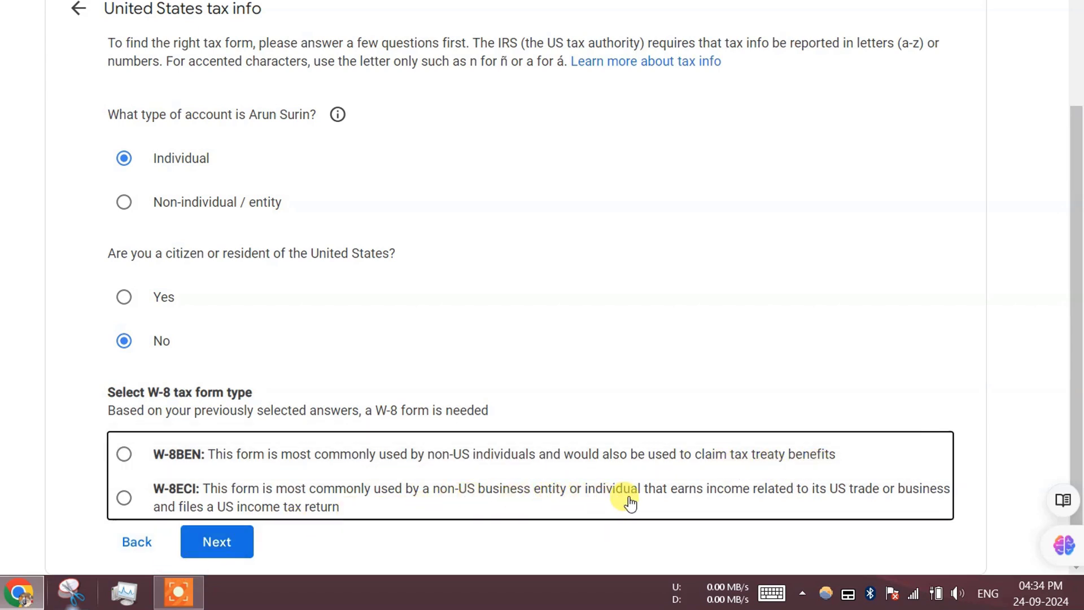
{"action": "left_click", "coordinate": [126, 456]}
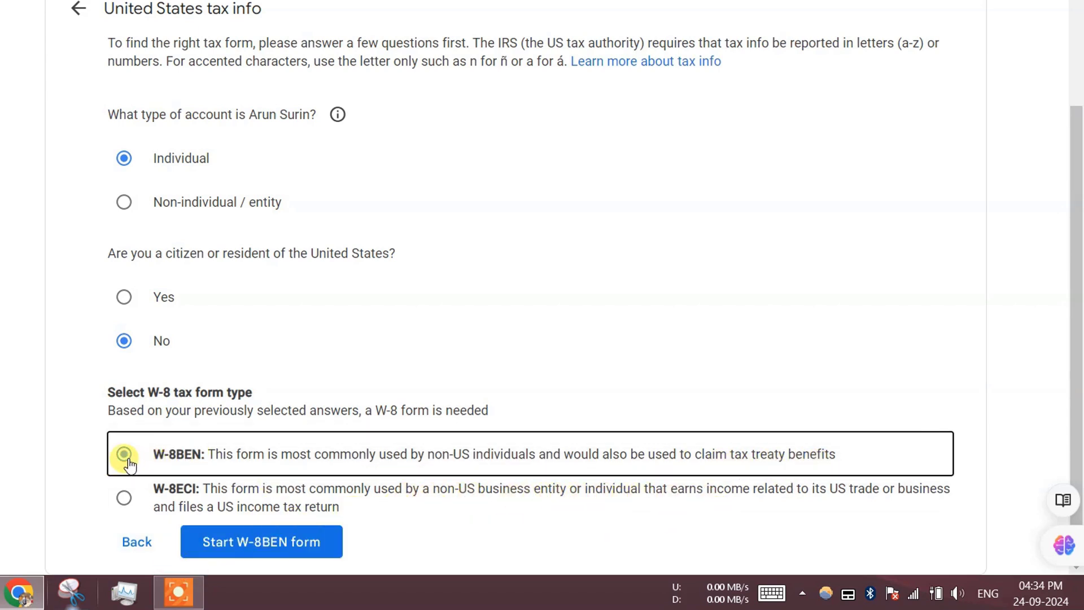
{"action": "left_click", "coordinate": [288, 546]}
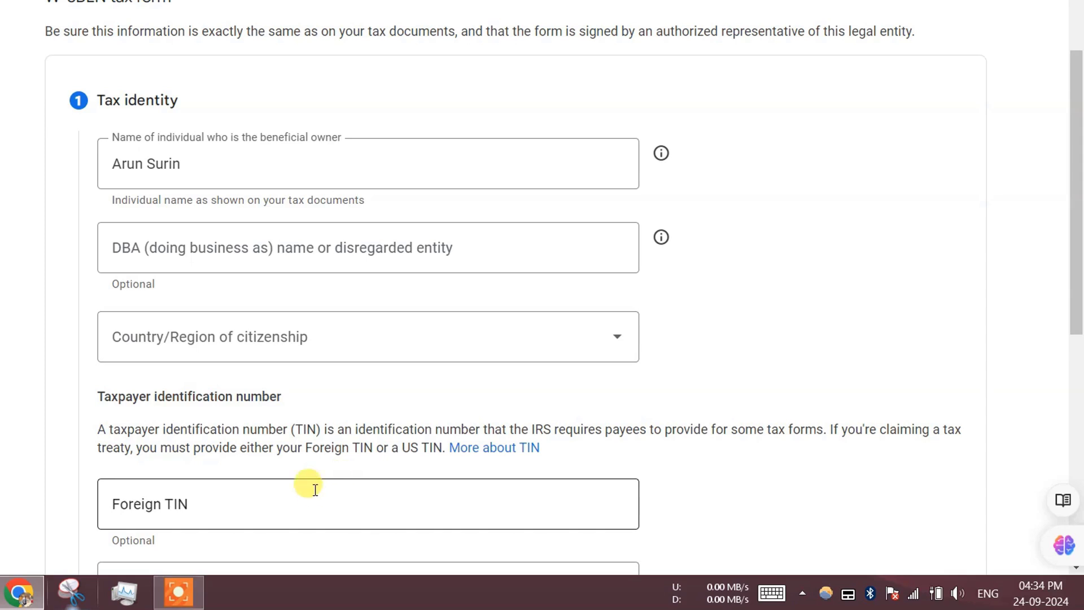
Step: Set the country/region of citizenship to India in the Tax identity section
{"action": "scroll", "coordinate": [839, 104], "scroll_direction": "up", "scroll_amount": 2}
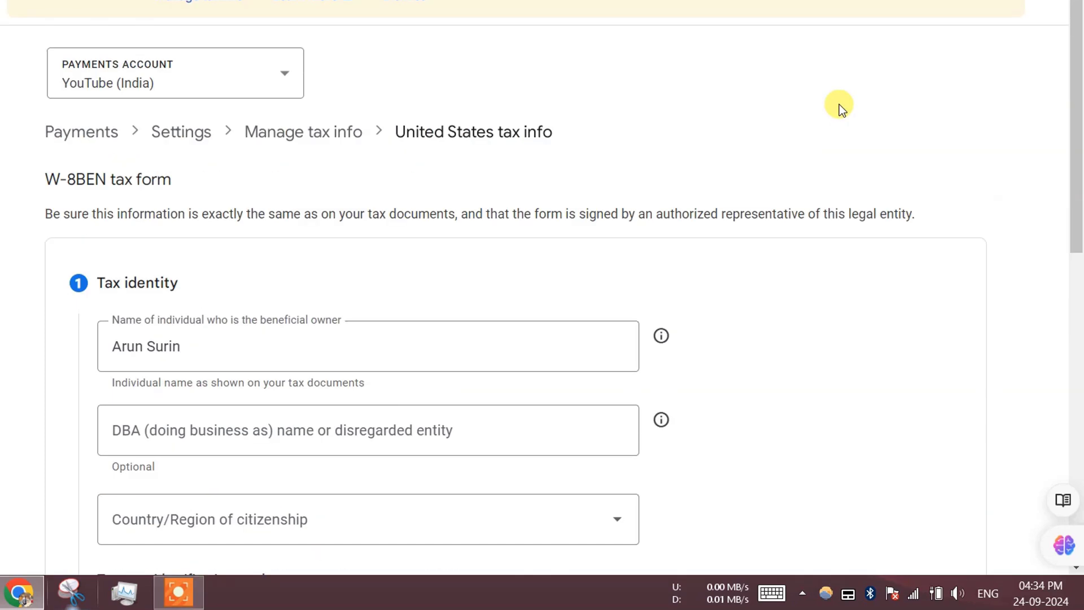
{"action": "scroll", "coordinate": [839, 104], "scroll_direction": "down", "scroll_amount": 5}
{"action": "left_click", "coordinate": [632, 265]}
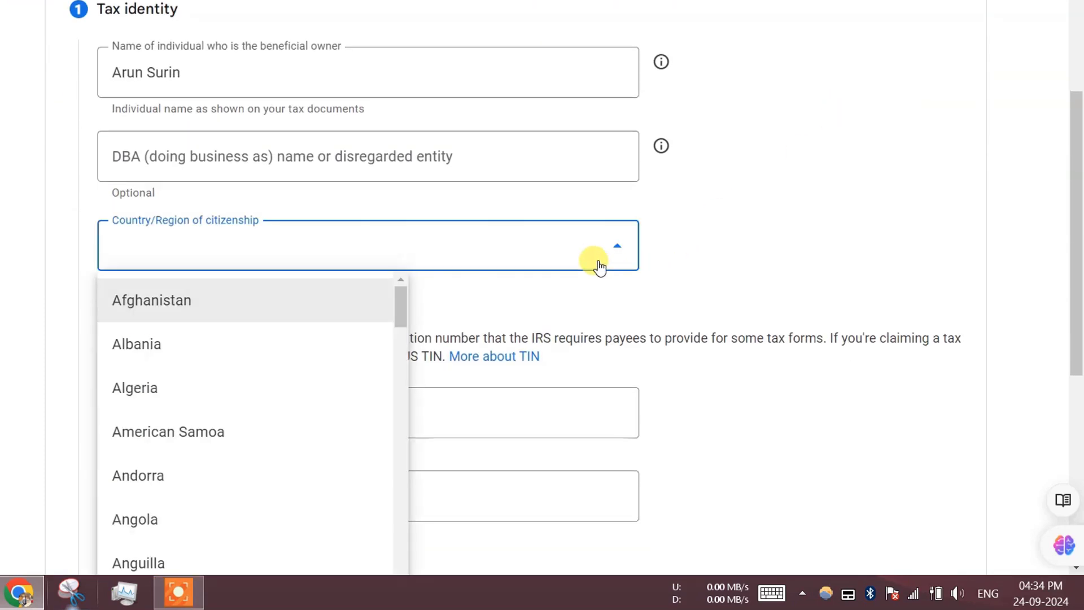
{"action": "scroll", "coordinate": [293, 362], "scroll_direction": "down", "scroll_amount": 10}
{"action": "scroll", "coordinate": [284, 361], "scroll_direction": "down", "scroll_amount": 20}
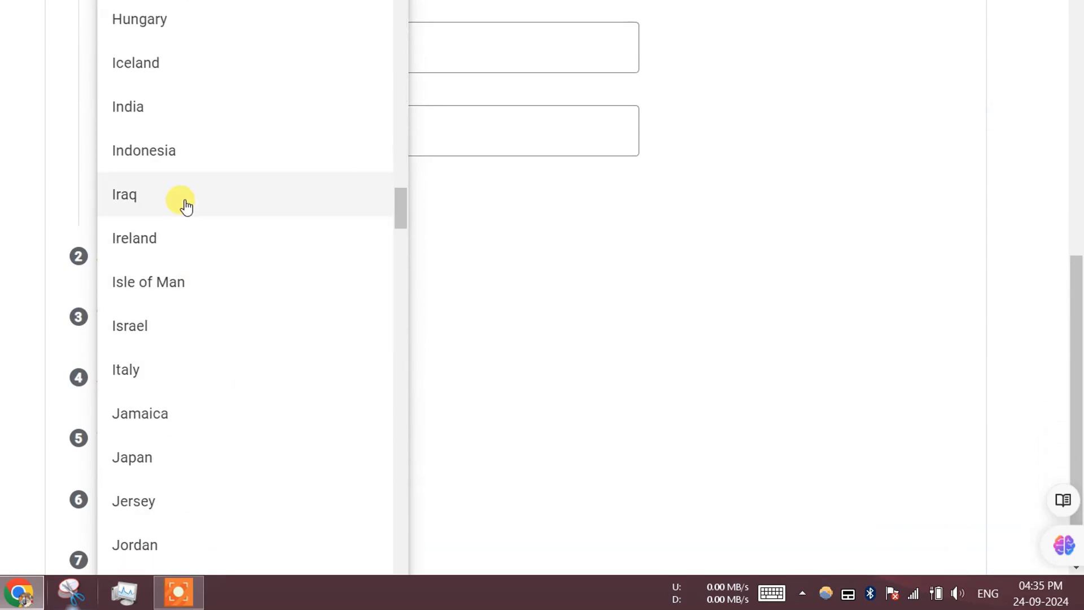
{"action": "left_click", "coordinate": [177, 107]}
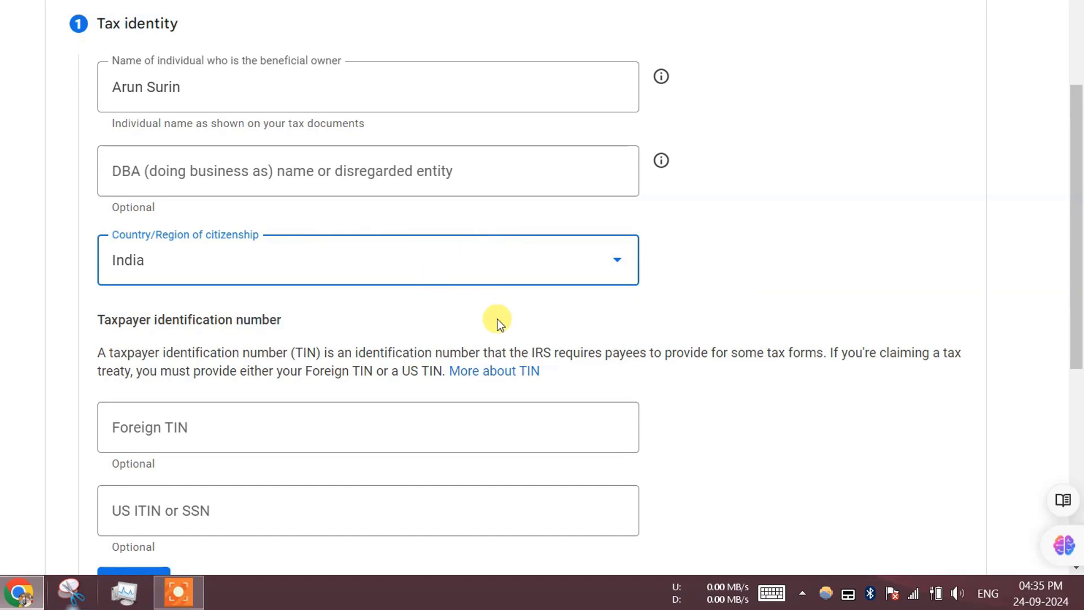
Step: Enter the individual's taxpayer identification number as the Foreign TIN and continue to the Address section
{"action": "scroll", "coordinate": [497, 319], "scroll_direction": "down", "scroll_amount": 3}
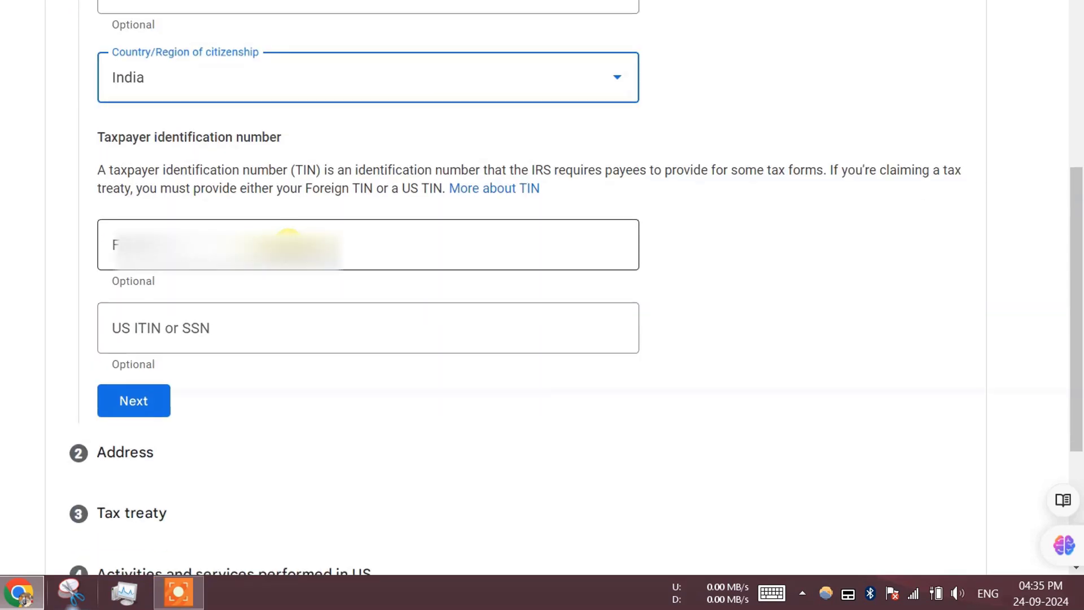
{"action": "left_click", "coordinate": [295, 250]}
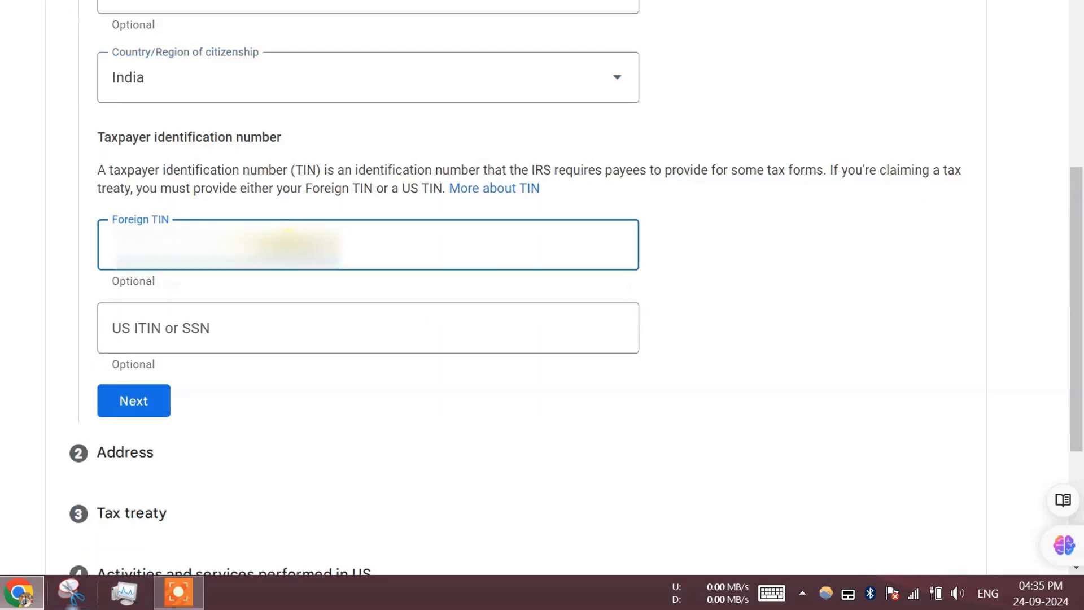
{"action": "type", "text": "K"}
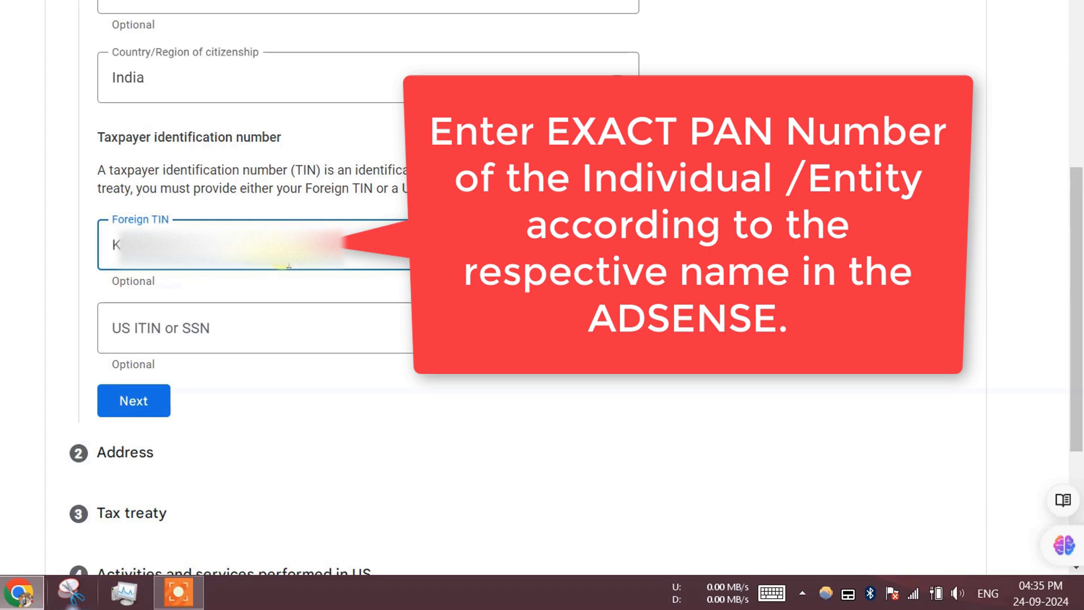
{"action": "left_click", "coordinate": [133, 415]}
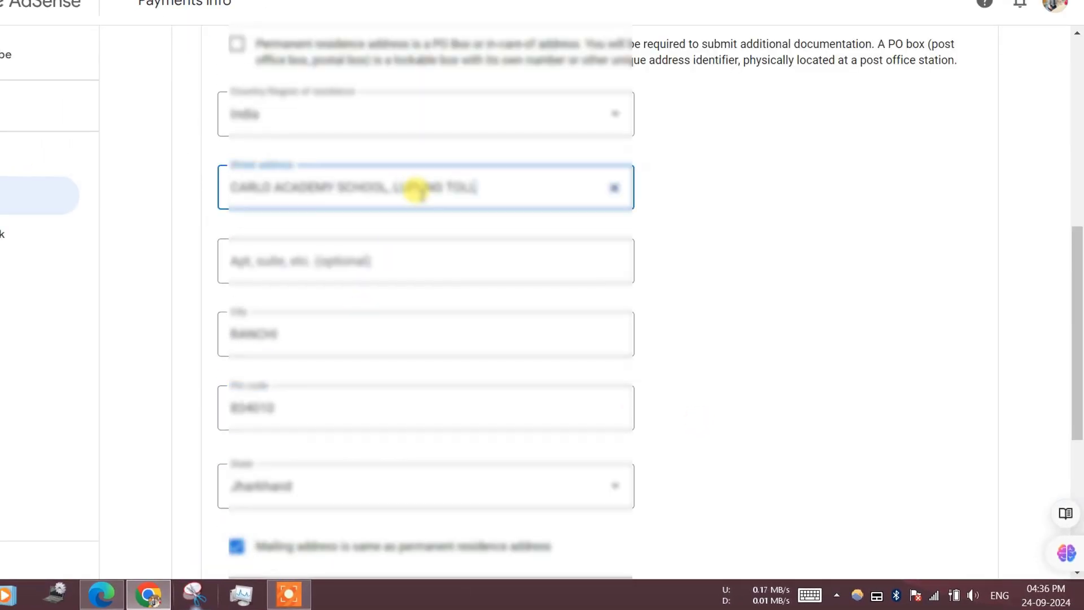
Step: Complete the street address of the permanent residence, keep the mailing address the same, and continue to the Tax treaty section
{"action": "type", "text": ", CHENE, NAMKUM"}
{"action": "left_click", "coordinate": [828, 213]}
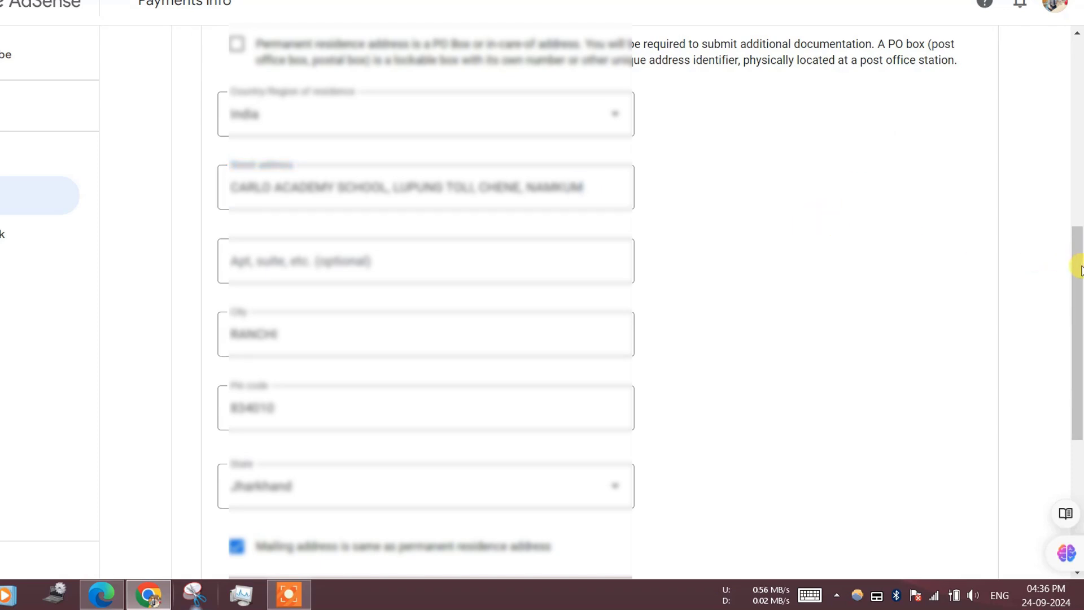
{"action": "left_click_drag", "start_coordinate": [1076, 243], "coordinate": [1068, 268]}
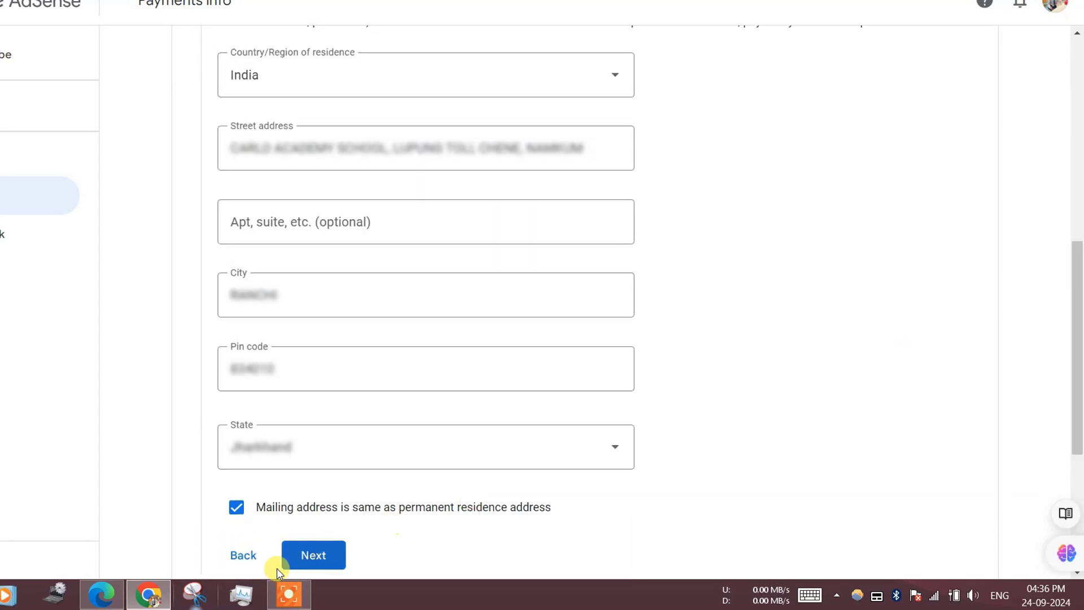
{"action": "left_click", "coordinate": [306, 558]}
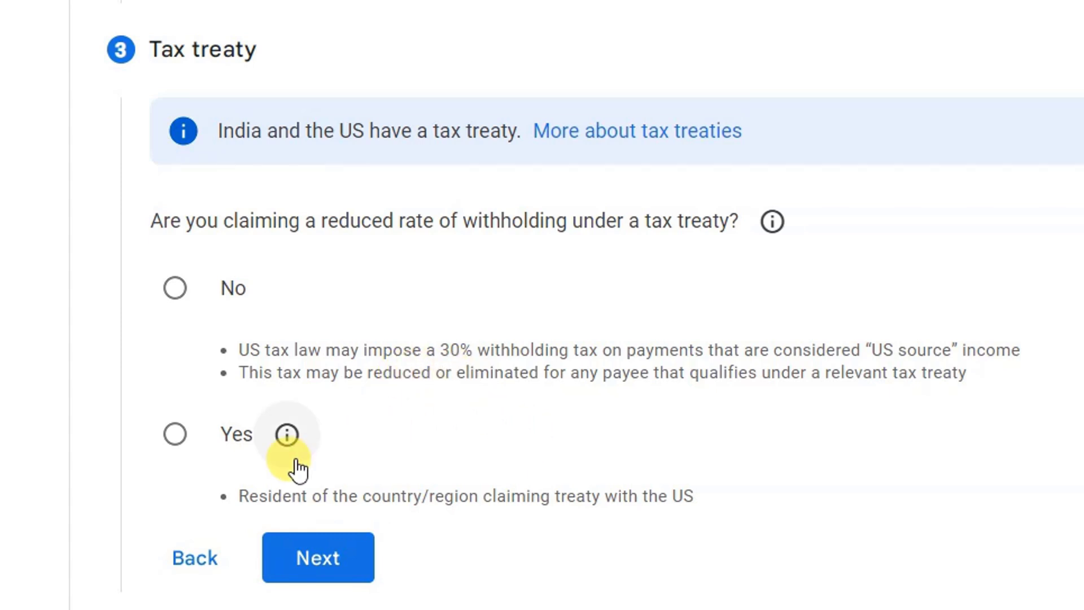
Step: Claim a reduced rate of withholding under a tax treaty and certify residency with India as the treaty country
{"action": "left_click", "coordinate": [170, 435]}
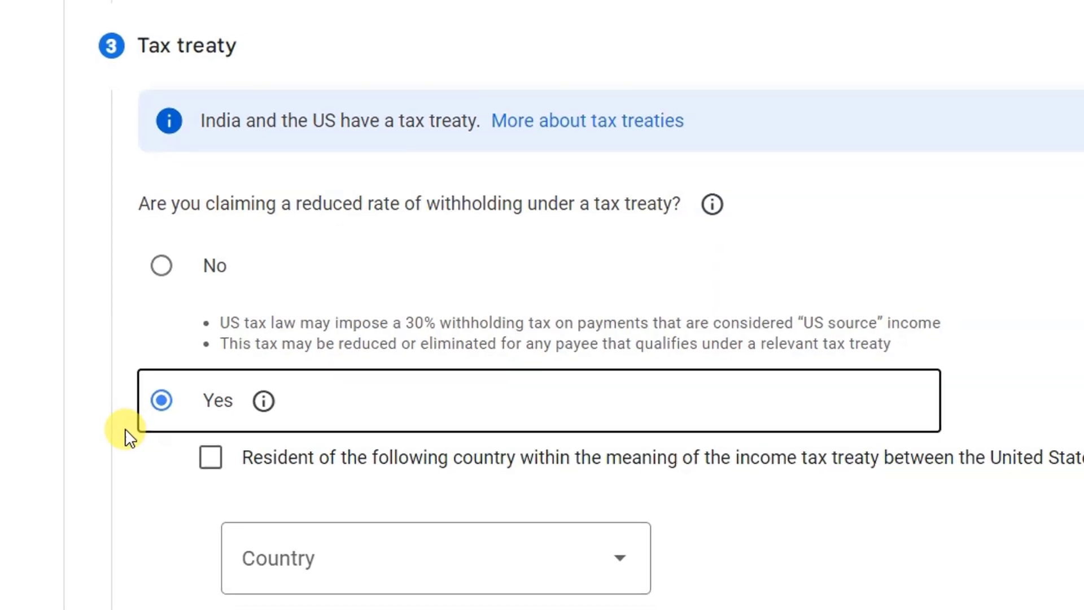
{"action": "scroll", "coordinate": [120, 332], "scroll_direction": "down", "scroll_amount": 2}
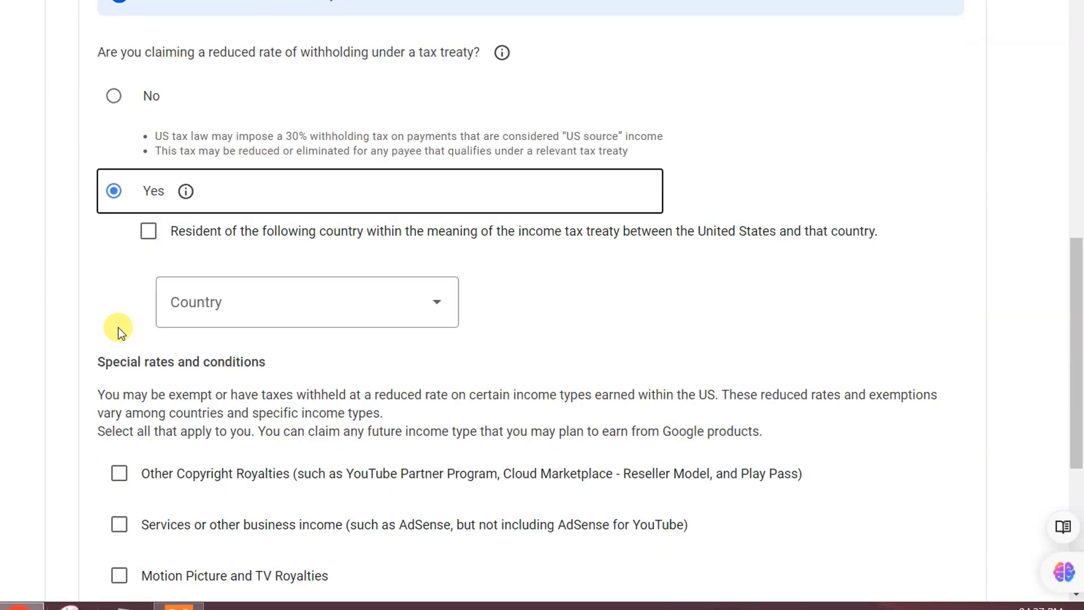
{"action": "left_click", "coordinate": [145, 238]}
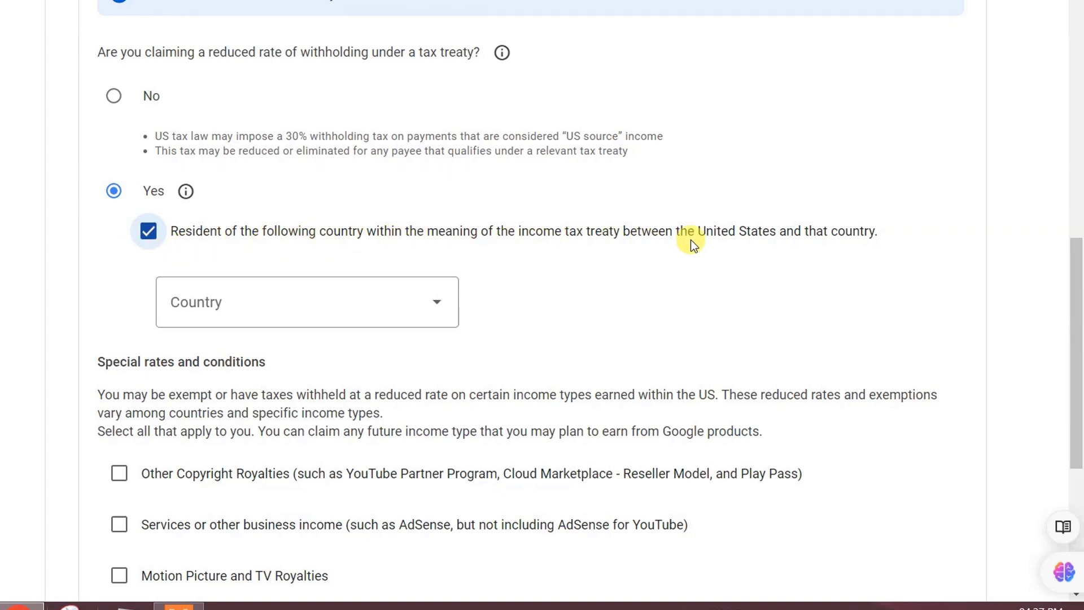
{"action": "left_click", "coordinate": [390, 299]}
{"action": "scroll", "coordinate": [313, 215], "scroll_direction": "down", "scroll_amount": 5}
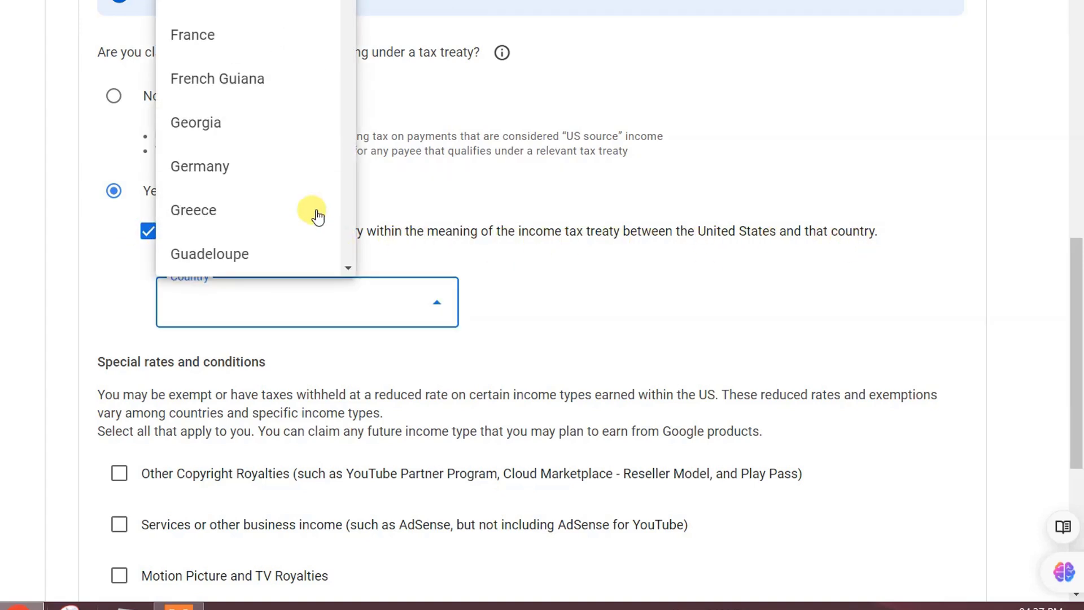
{"action": "scroll", "coordinate": [311, 217], "scroll_direction": "down", "scroll_amount": 2}
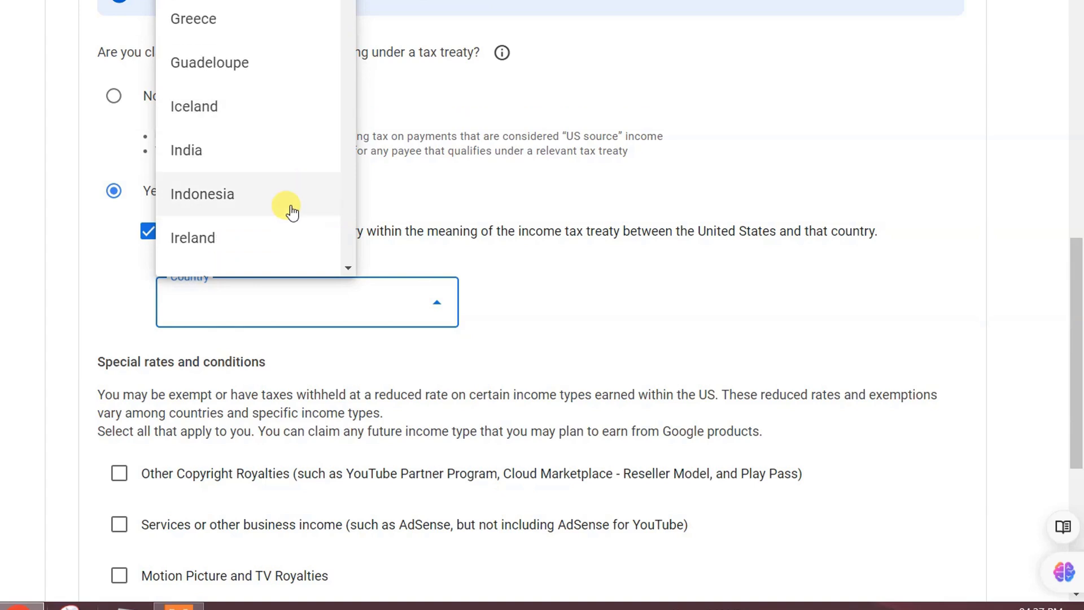
{"action": "left_click", "coordinate": [266, 150]}
Step: Claim Other Copyright Royalties under Article 12 and paragraph 2A II at the 15% reduced treaty rate and certify meeting the treaty terms
{"action": "scroll", "coordinate": [588, 257], "scroll_direction": "down", "scroll_amount": 3}
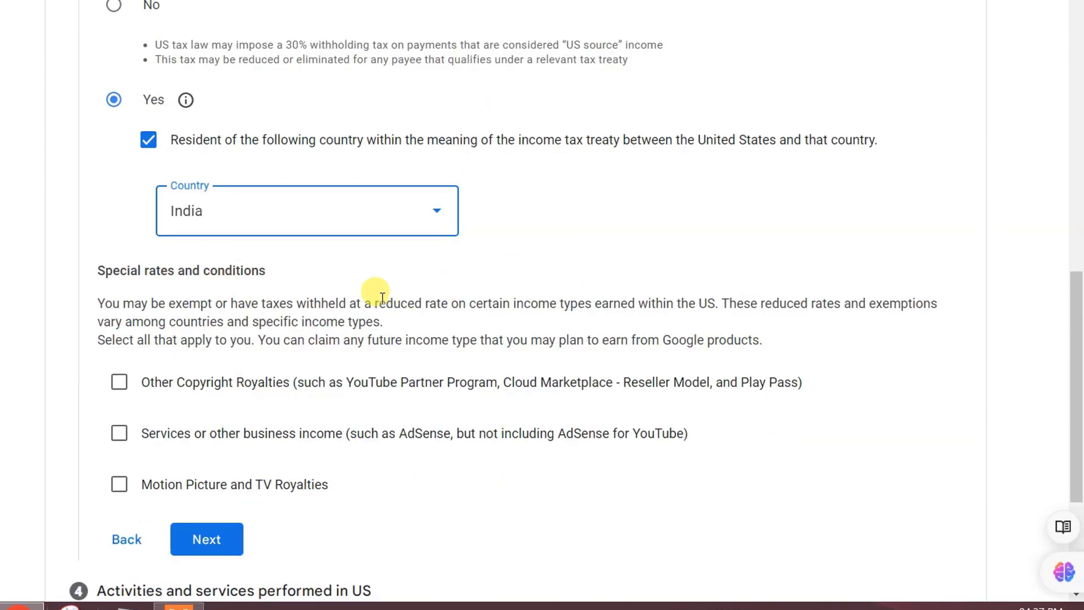
{"action": "left_click", "coordinate": [119, 290]}
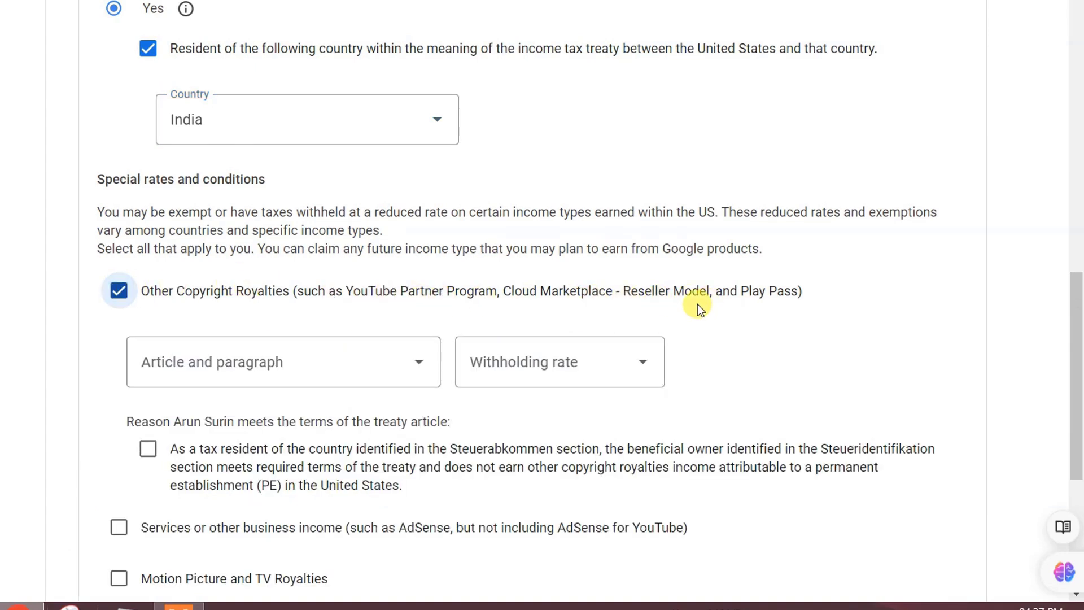
{"action": "left_click", "coordinate": [316, 383]}
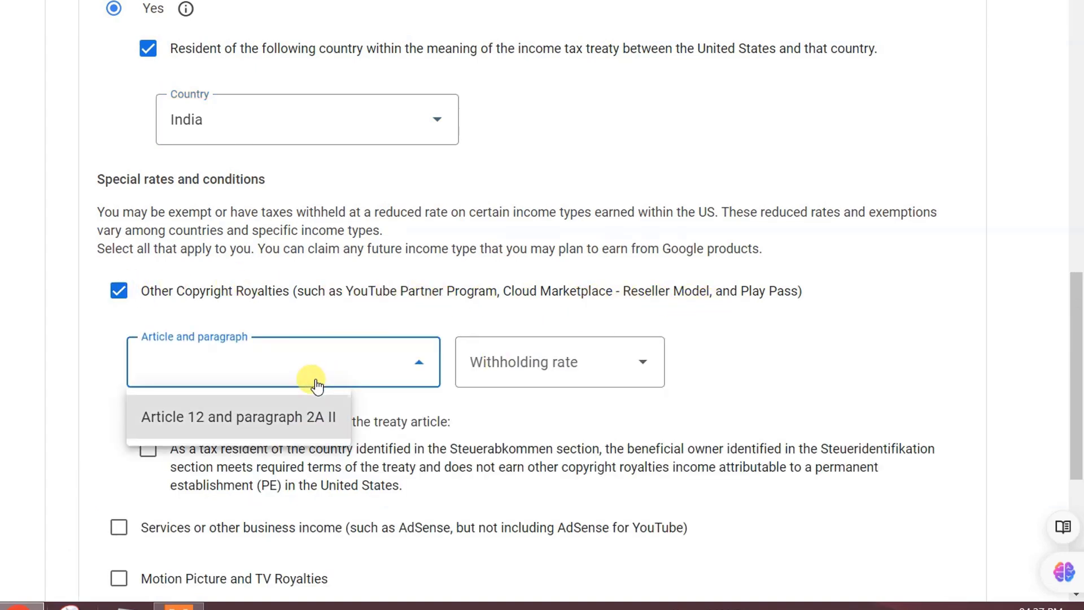
{"action": "left_click", "coordinate": [291, 416]}
{"action": "left_click", "coordinate": [586, 384]}
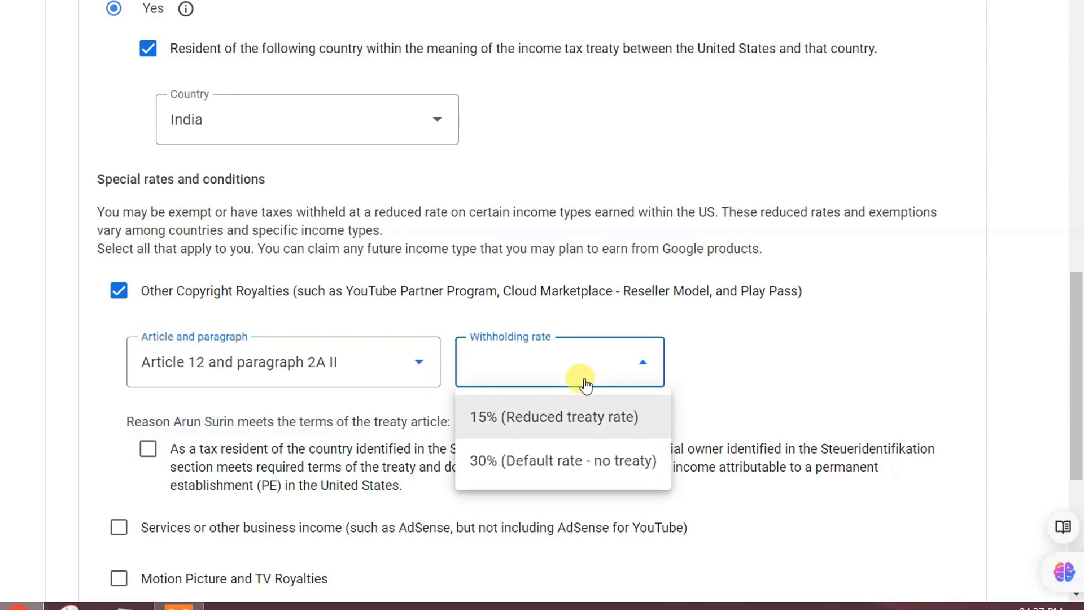
{"action": "left_click", "coordinate": [580, 416]}
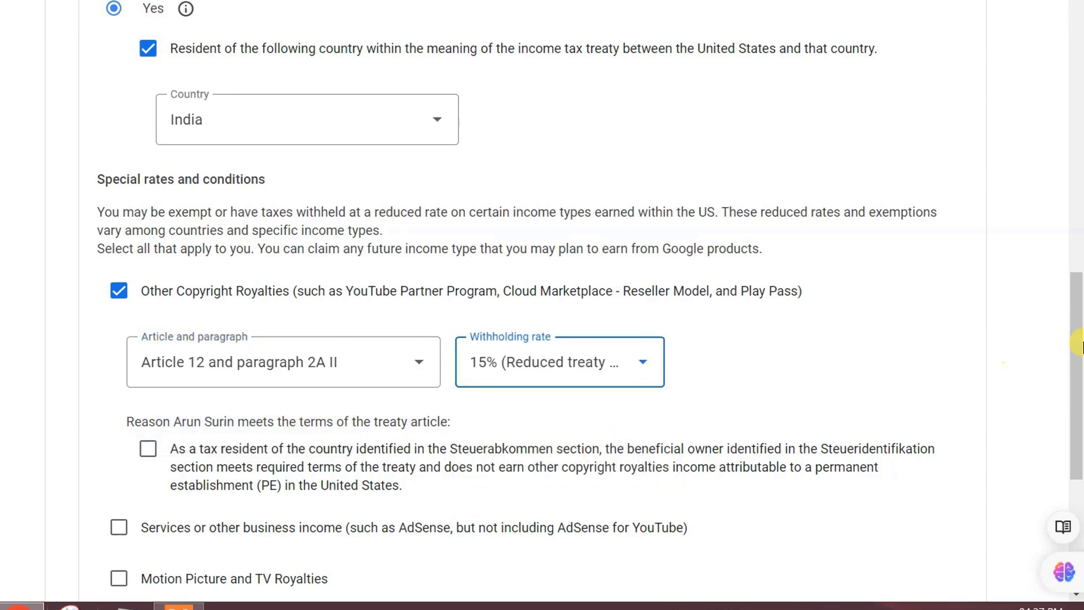
{"action": "left_click_drag", "start_coordinate": [1079, 359], "coordinate": [1063, 433]}
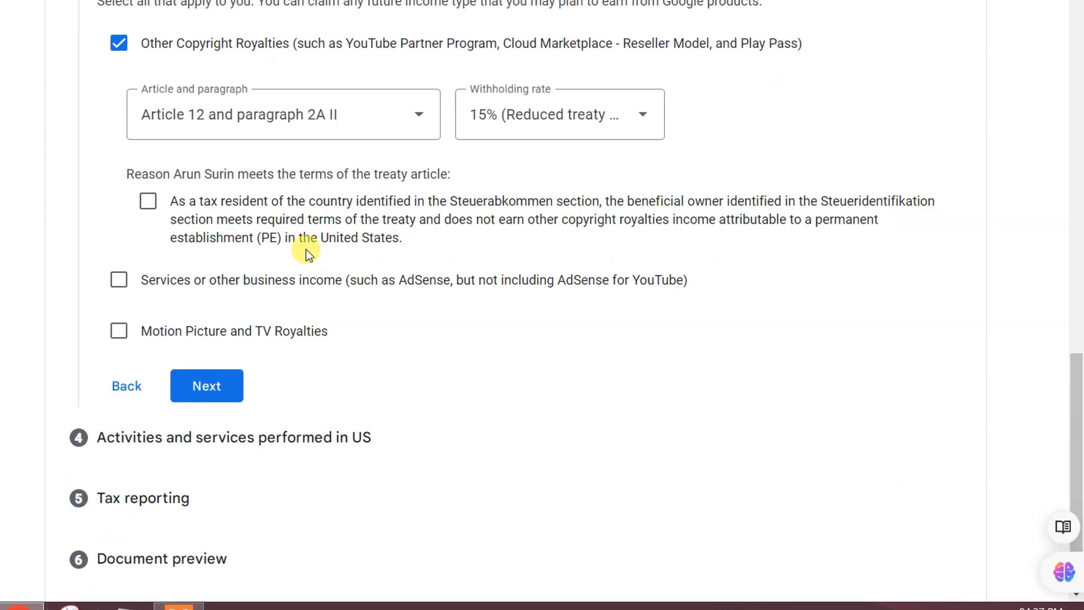
{"action": "left_click", "coordinate": [147, 202]}
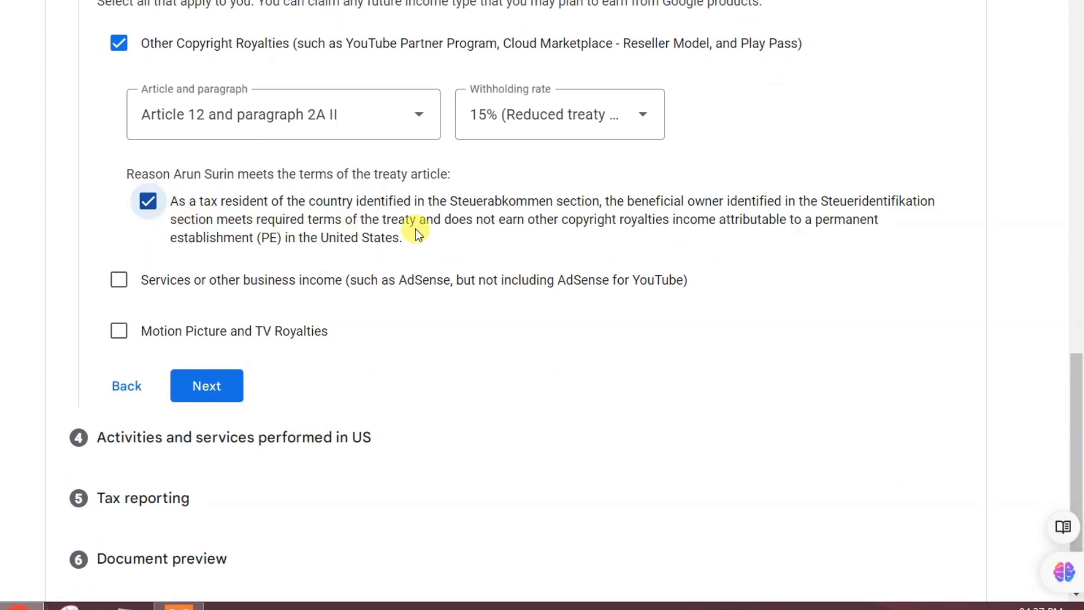
Step: Claim Services or other business income under Article 7 and paragraph 1 at the 0% reduced treaty rate and certify meeting the treaty terms
{"action": "left_click", "coordinate": [118, 280]}
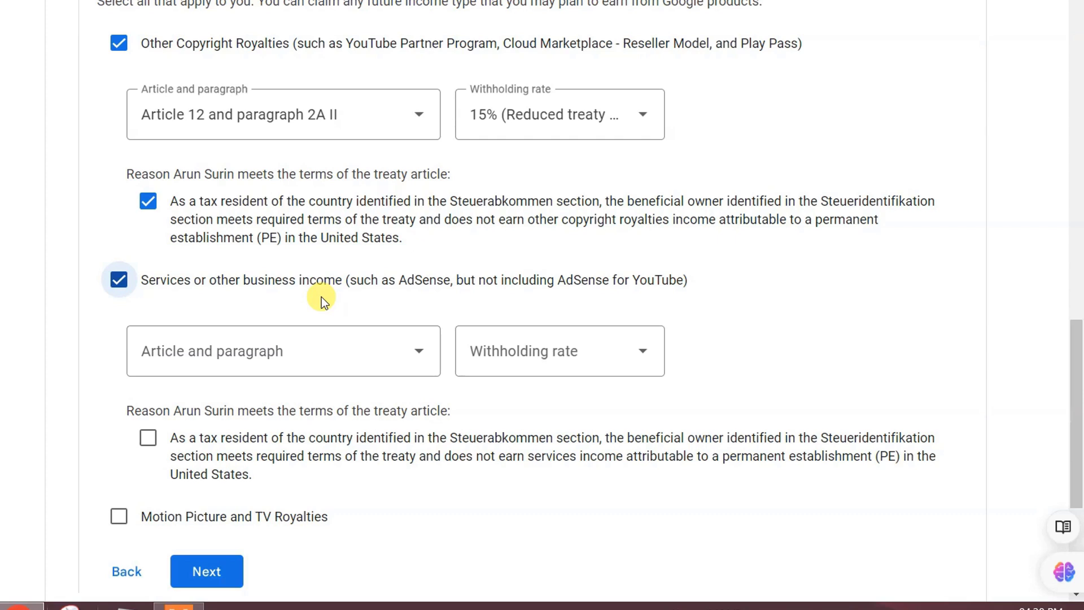
{"action": "scroll", "coordinate": [320, 297], "scroll_direction": "down", "scroll_amount": 2}
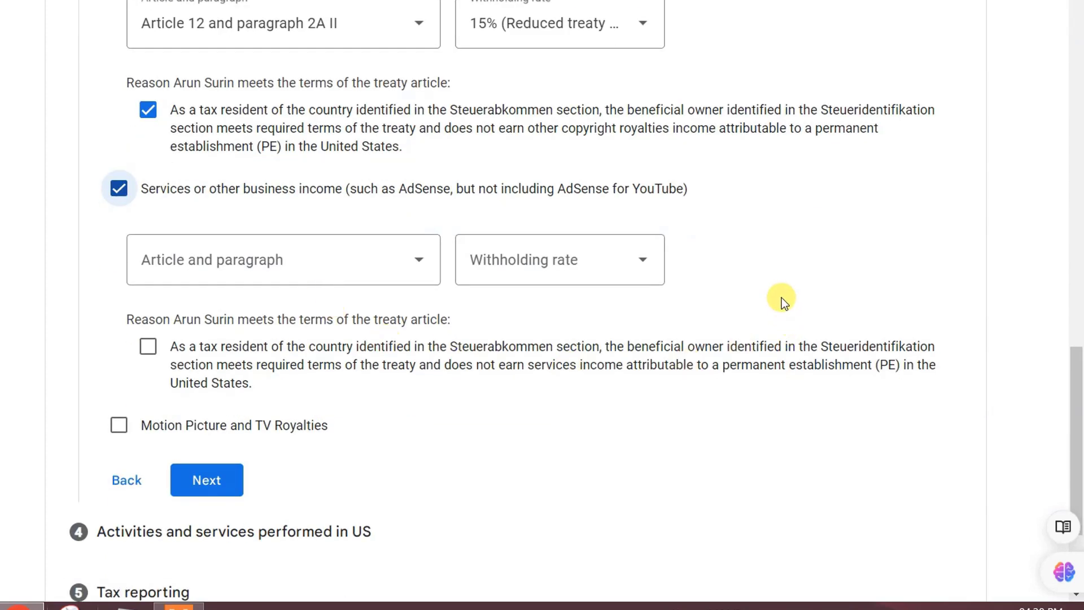
{"action": "left_click", "coordinate": [314, 252]}
{"action": "left_click", "coordinate": [313, 294]}
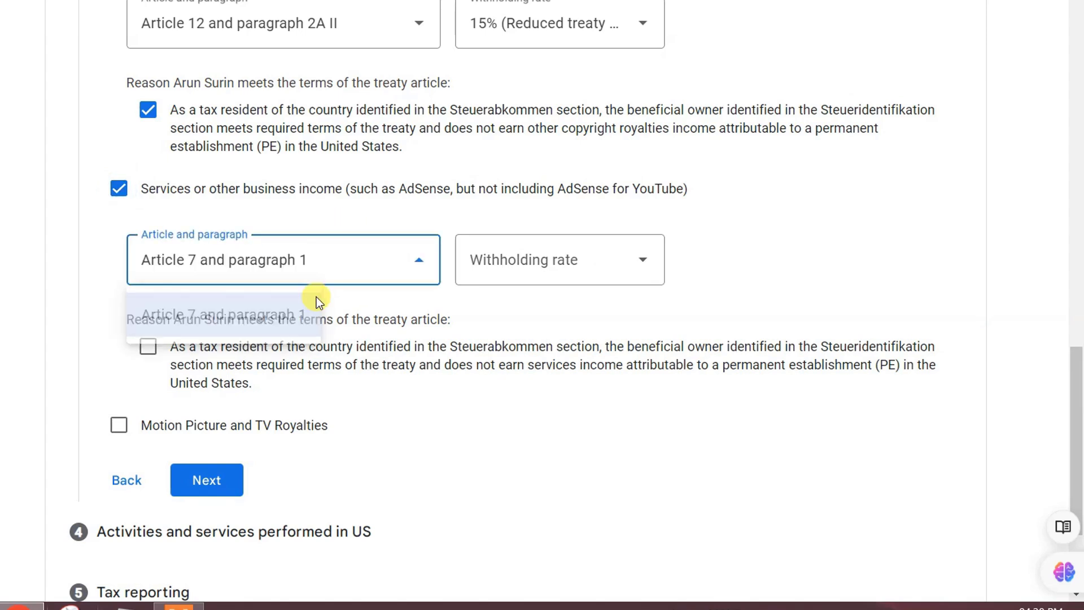
{"action": "left_click", "coordinate": [551, 254]}
{"action": "left_click", "coordinate": [539, 299]}
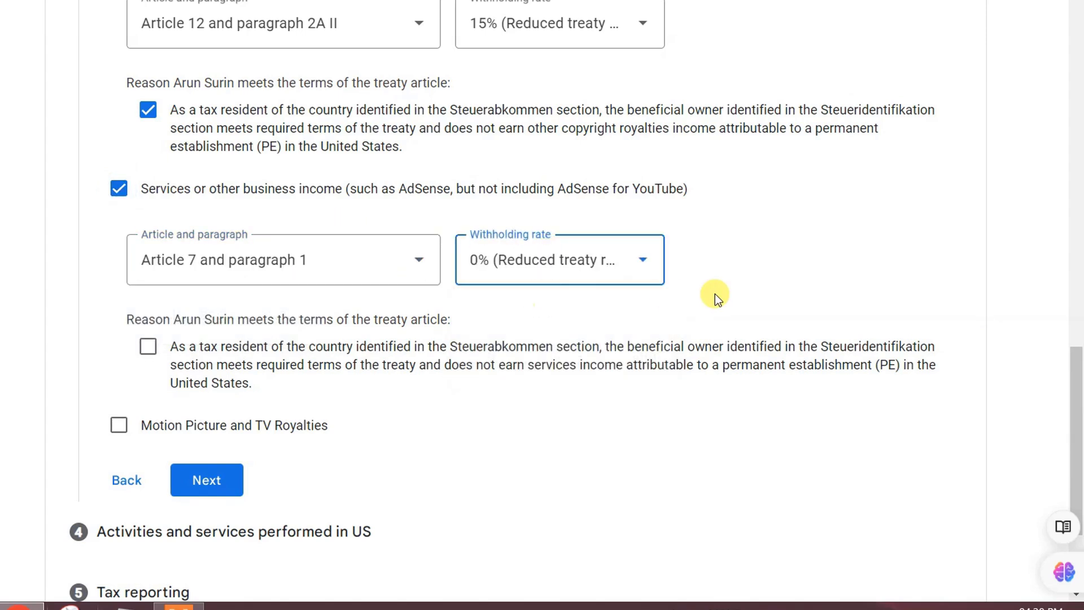
{"action": "scroll", "coordinate": [716, 294], "scroll_direction": "up", "scroll_amount": 3}
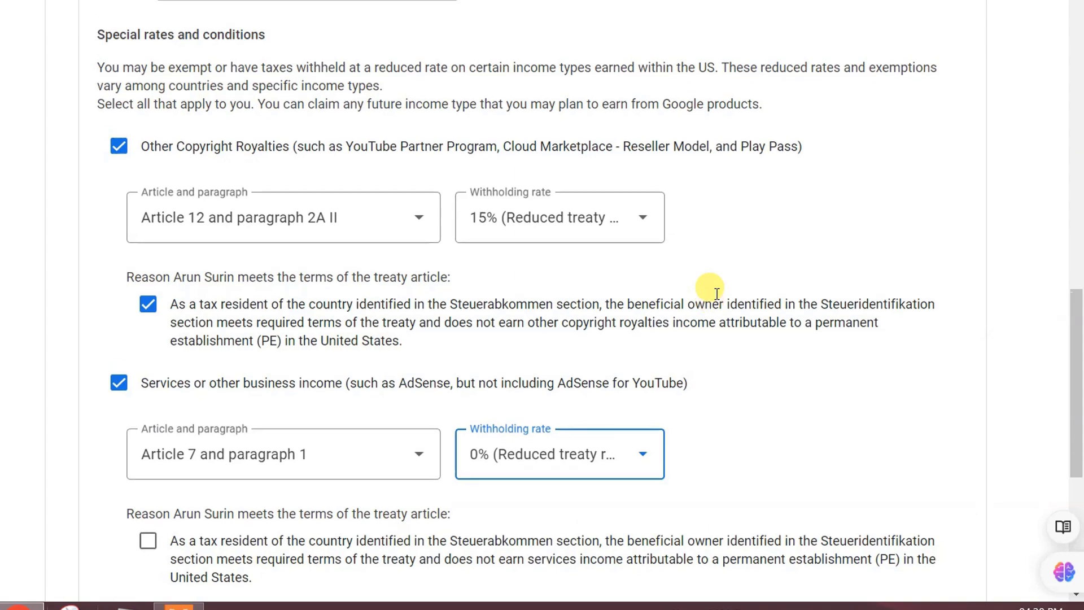
{"action": "scroll", "coordinate": [717, 293], "scroll_direction": "down", "scroll_amount": 3}
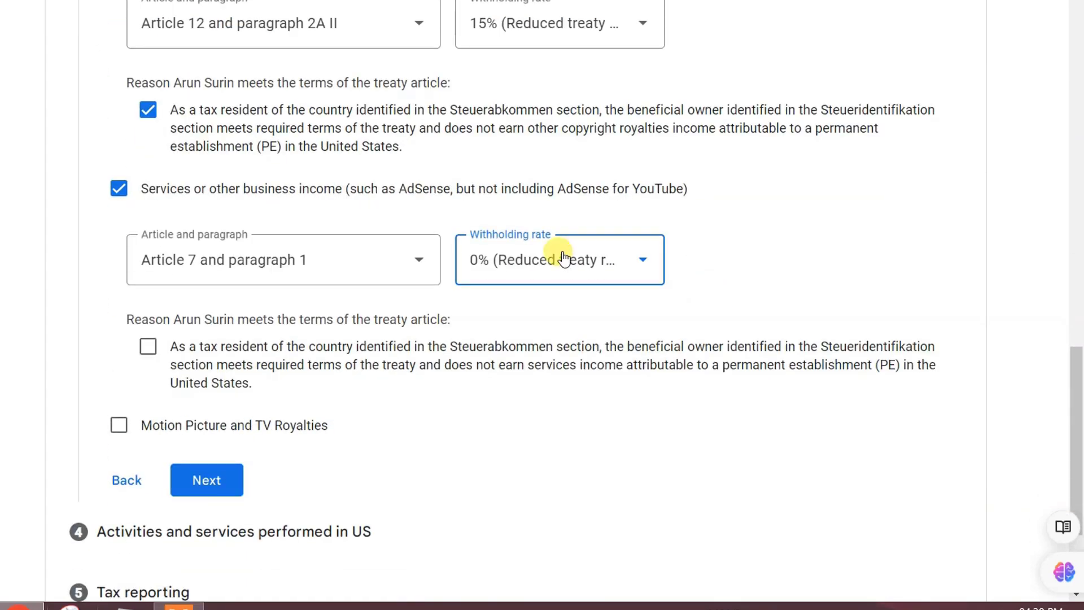
{"action": "left_click", "coordinate": [147, 347]}
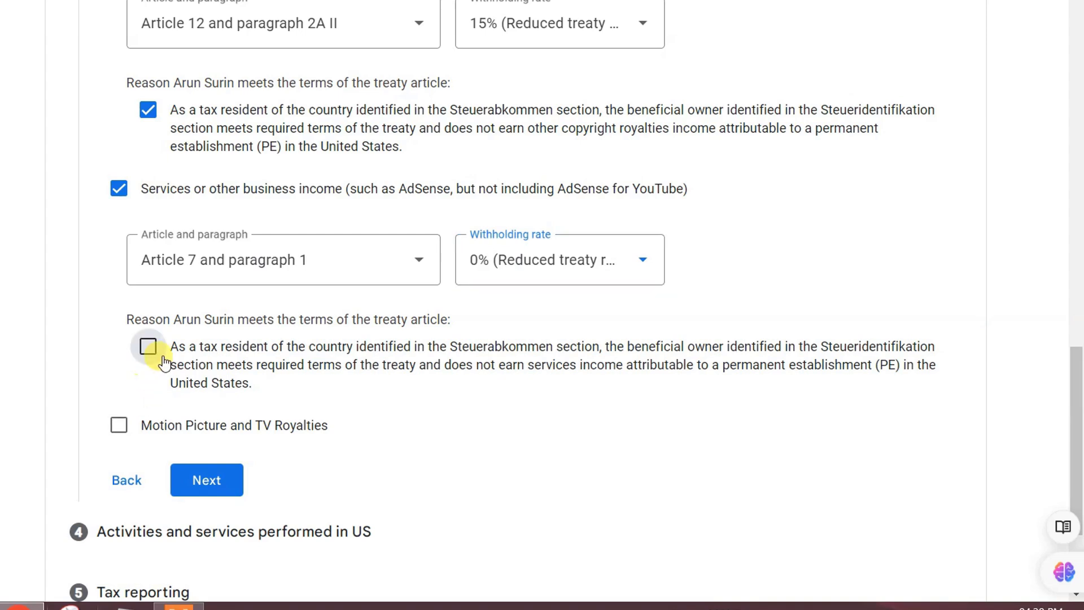
Step: Claim Motion Picture and TV Royalties under Article 12 and paragraph 2A II at 15%, certify the treaty terms, and continue past Tax treaty
{"action": "scroll", "coordinate": [351, 368], "scroll_direction": "down", "scroll_amount": 2}
{"action": "left_click", "coordinate": [118, 334]}
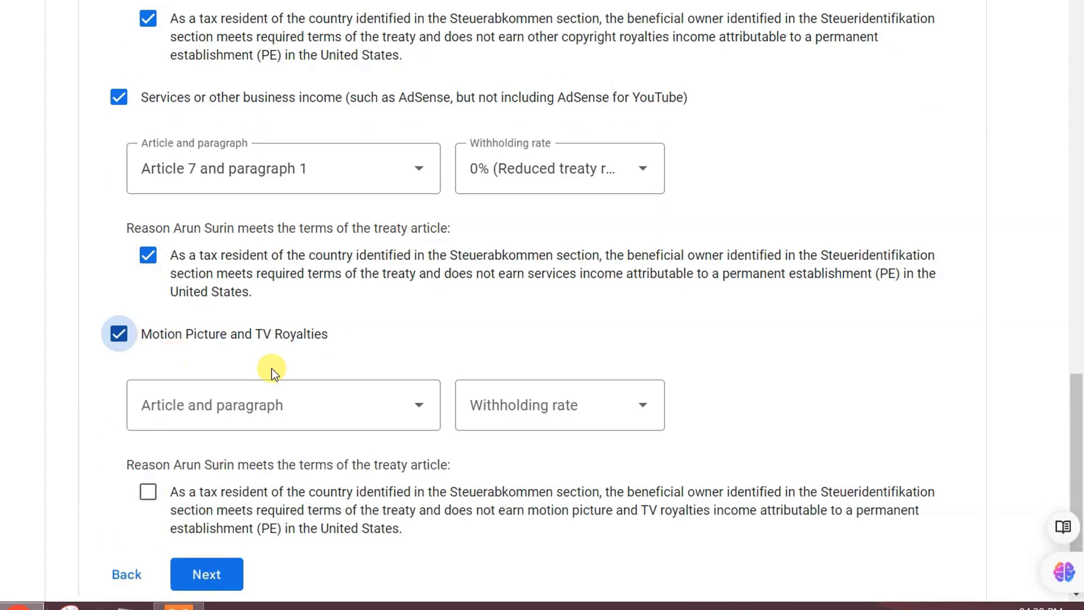
{"action": "left_click", "coordinate": [277, 407]}
{"action": "left_click", "coordinate": [266, 456]}
{"action": "left_click", "coordinate": [554, 423]}
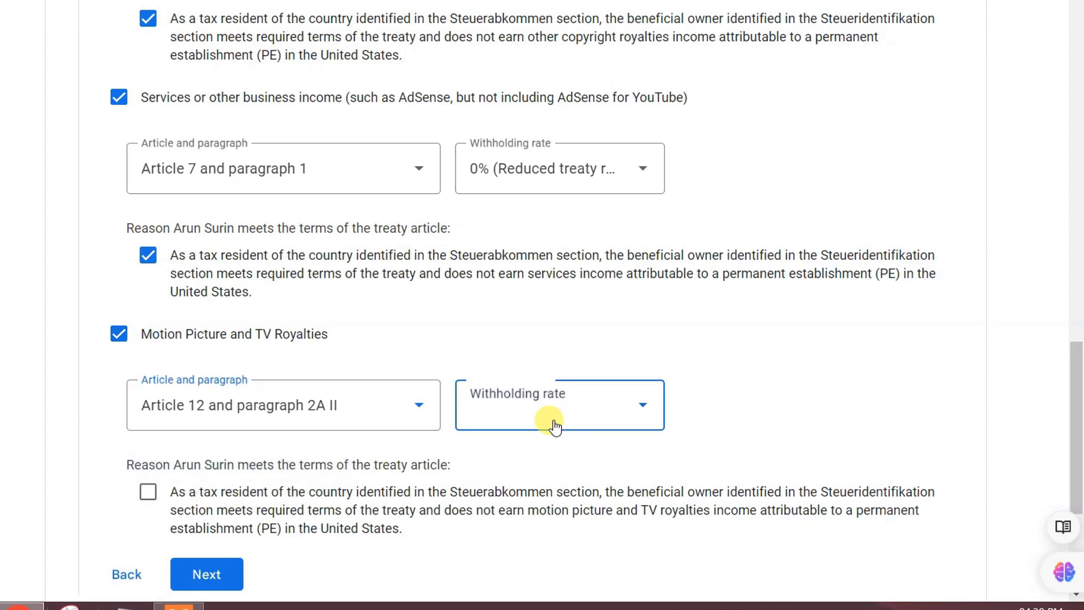
{"action": "left_click", "coordinate": [554, 460]}
{"action": "scroll", "coordinate": [568, 416], "scroll_direction": "down", "scroll_amount": 2}
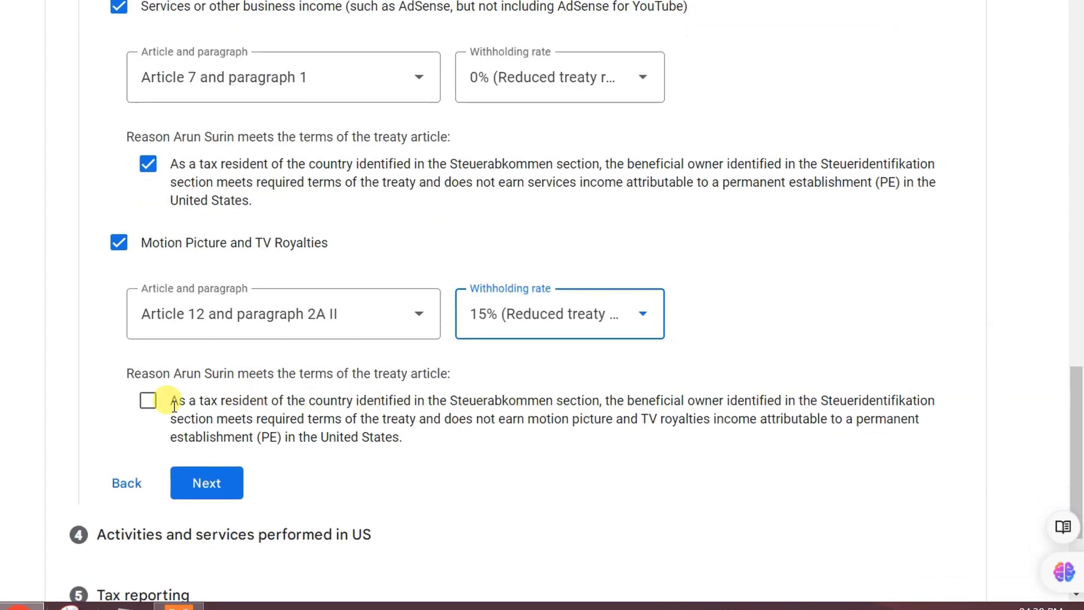
{"action": "left_click", "coordinate": [147, 402]}
{"action": "scroll", "coordinate": [537, 462], "scroll_direction": "down", "scroll_amount": 4}
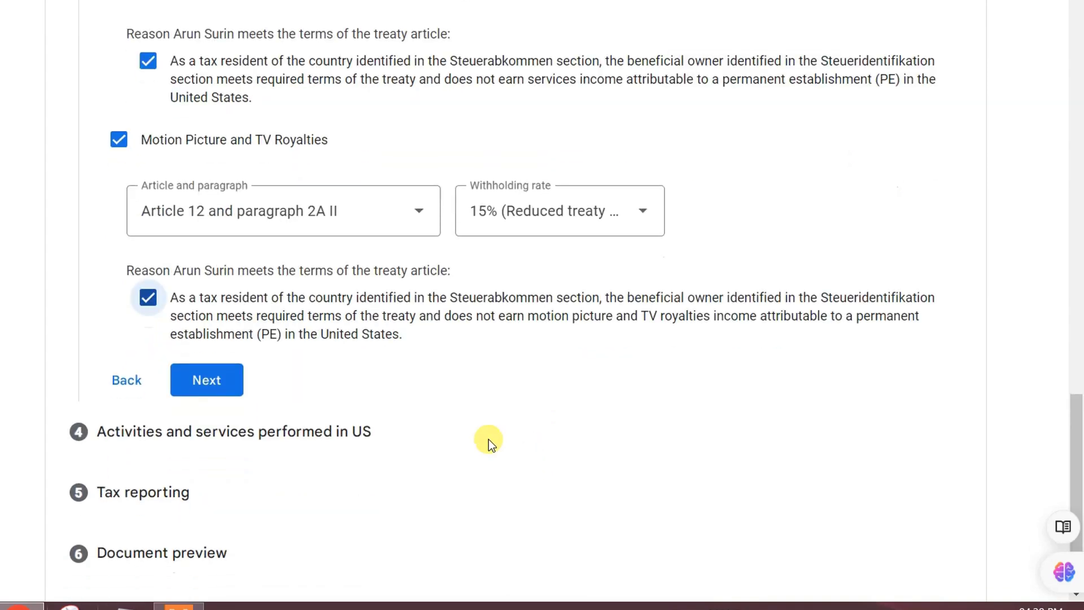
{"action": "left_click", "coordinate": [216, 317]}
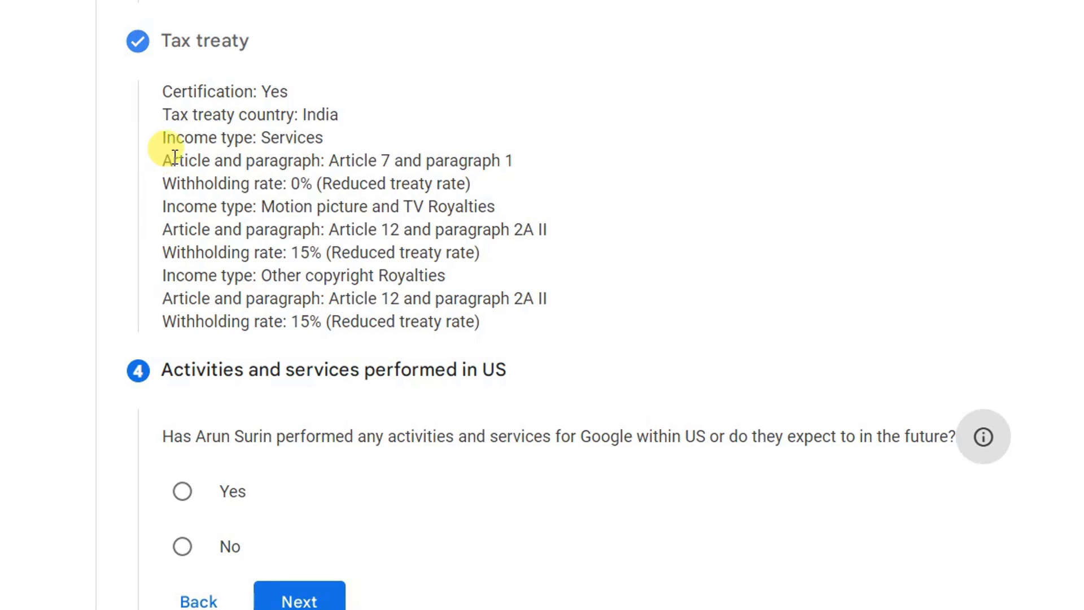
Step: Review the articles, paragraphs and withholding rates listed in the Tax treaty summary
{"action": "left_click_drag", "start_coordinate": [173, 161], "coordinate": [469, 162]}
{"action": "left_click", "coordinate": [382, 186]}
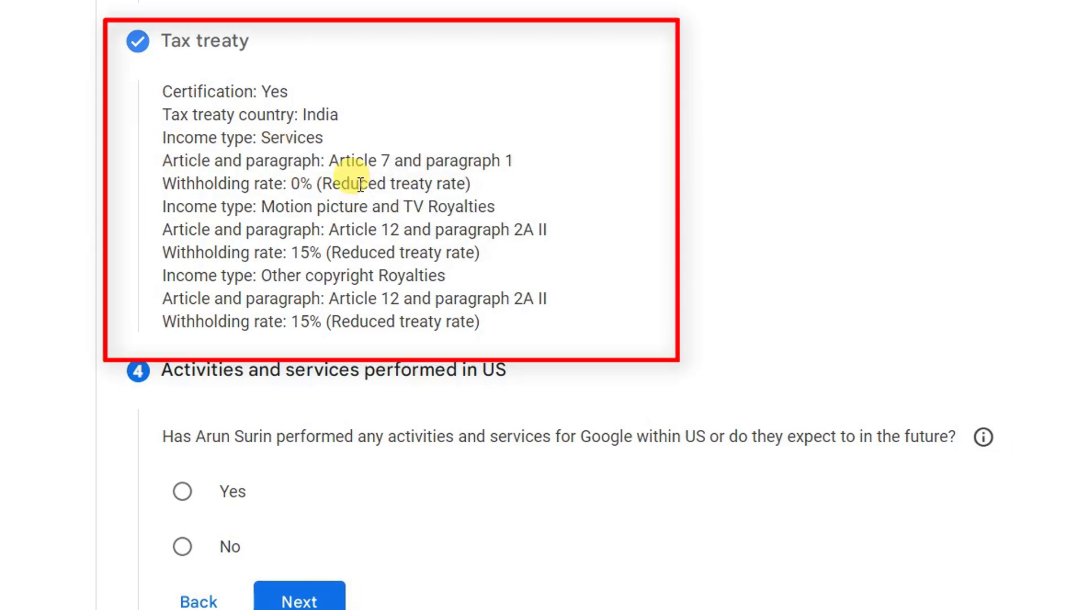
{"action": "left_click_drag", "start_coordinate": [402, 252], "coordinate": [296, 252]}
{"action": "left_click_drag", "start_coordinate": [410, 321], "coordinate": [288, 321]}
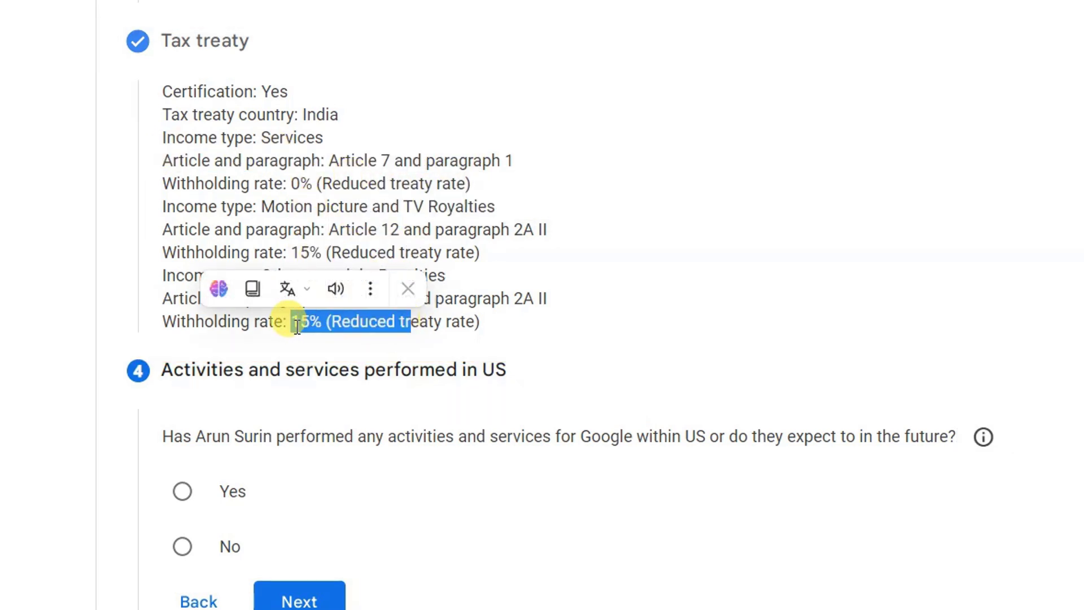
{"action": "left_click", "coordinate": [542, 336]}
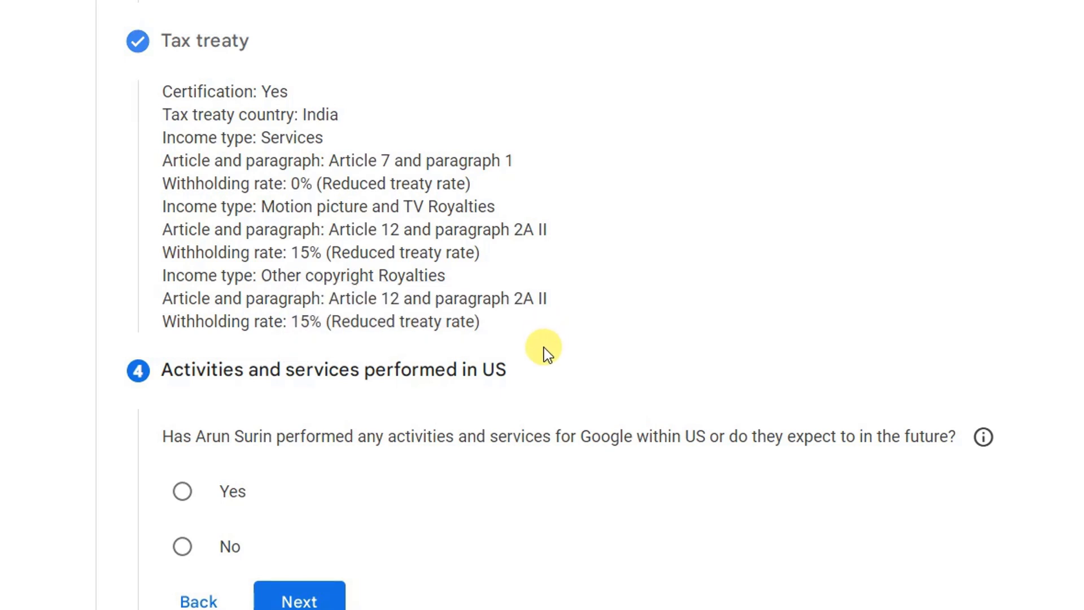
Step: Declare no activities or services for Google within the US, certify services are performed solely outside the US, and continue to Tax reporting
{"action": "scroll", "coordinate": [543, 347], "scroll_direction": "down", "scroll_amount": 2}
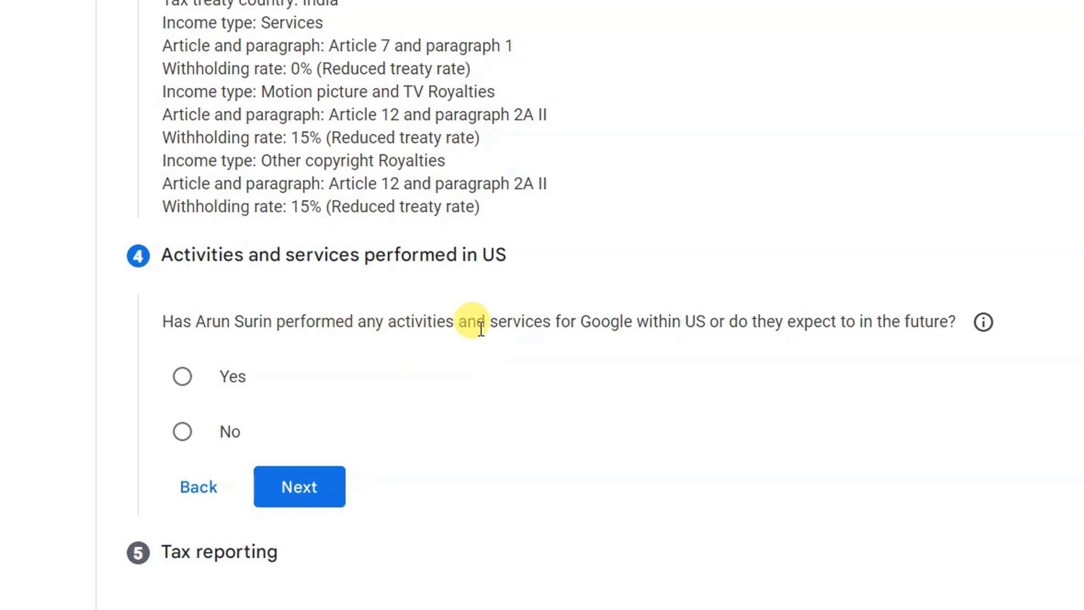
{"action": "left_click", "coordinate": [222, 434]}
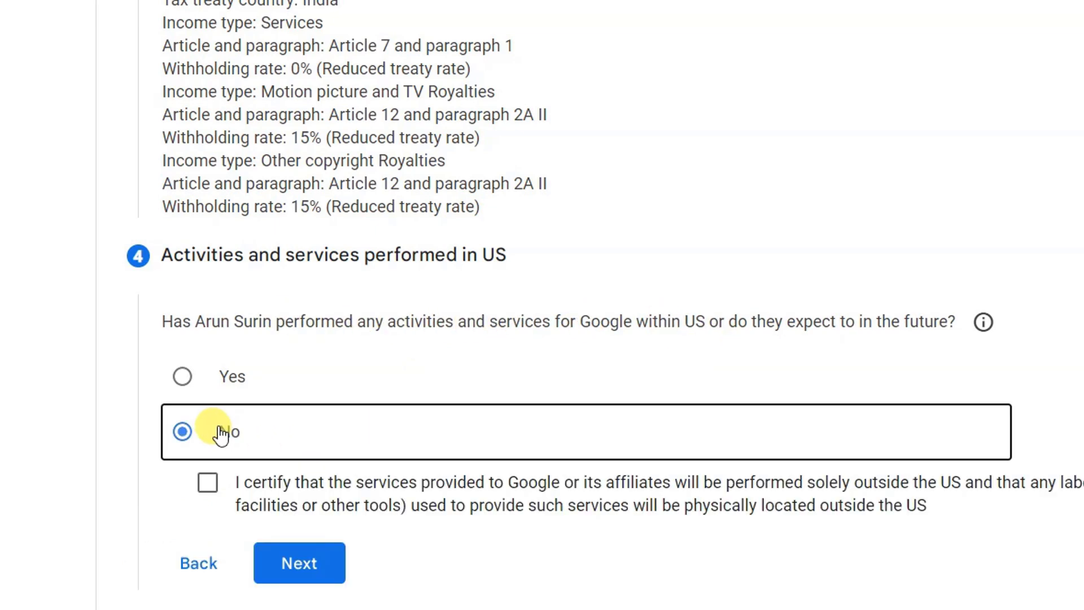
{"action": "left_click", "coordinate": [204, 479]}
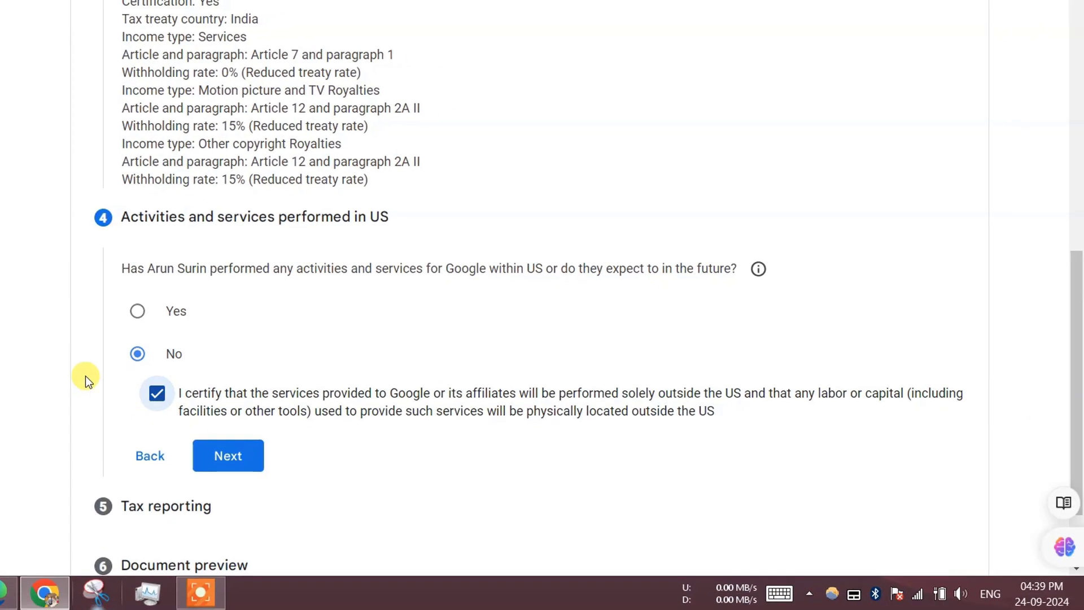
{"action": "scroll", "coordinate": [130, 377], "scroll_direction": "down", "scroll_amount": 2}
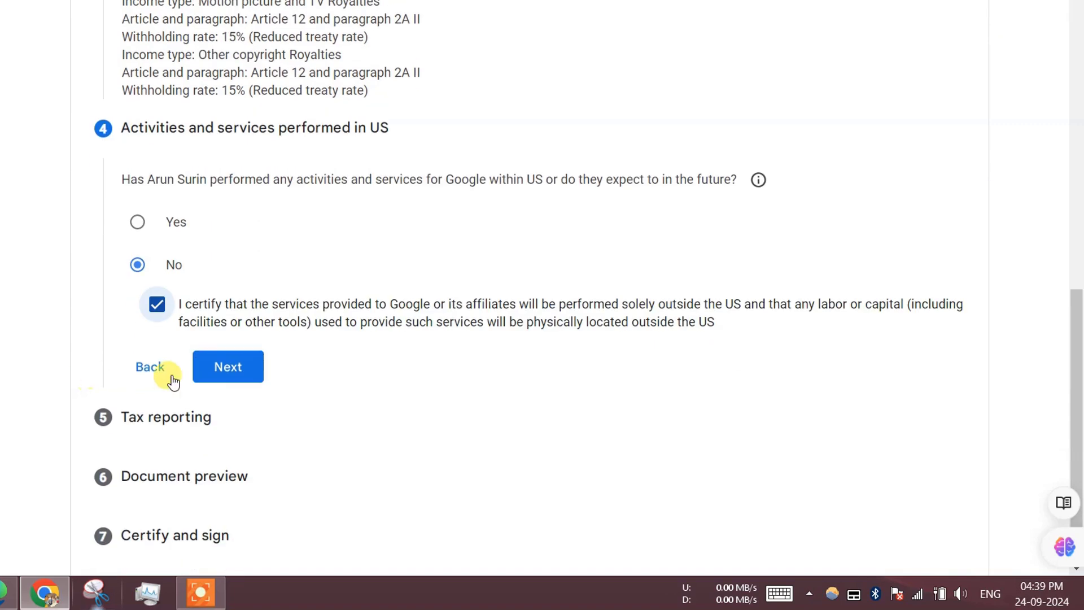
{"action": "left_click", "coordinate": [226, 380]}
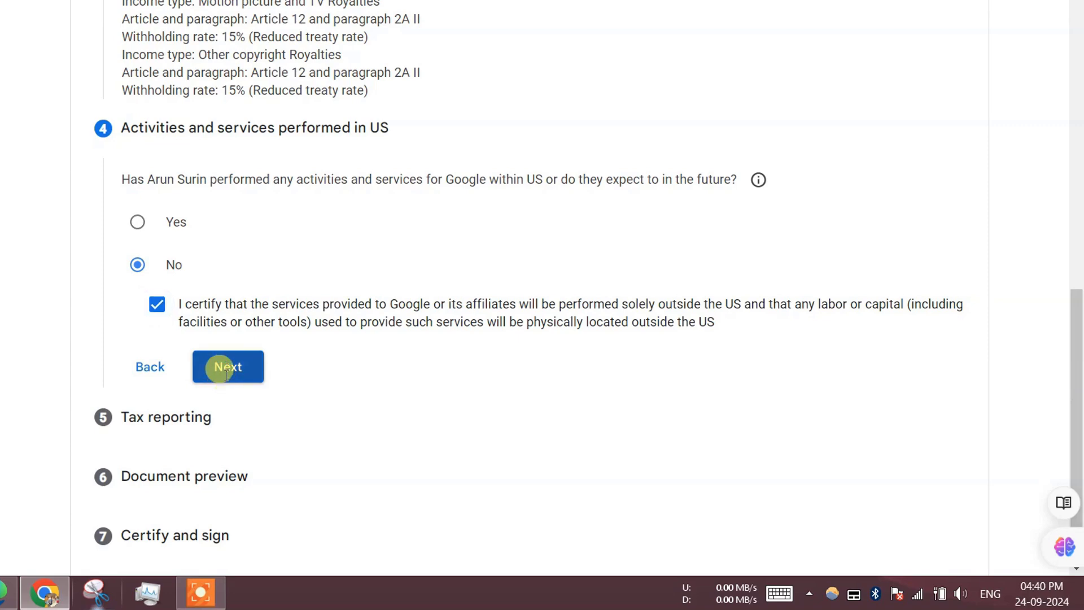
Step: Keep Go paperless for US tax document delivery, accept the paperless delivery agreement, and continue to Document preview
{"action": "scroll", "coordinate": [621, 274], "scroll_direction": "down", "scroll_amount": 2}
{"action": "scroll", "coordinate": [631, 278], "scroll_direction": "down", "scroll_amount": 2}
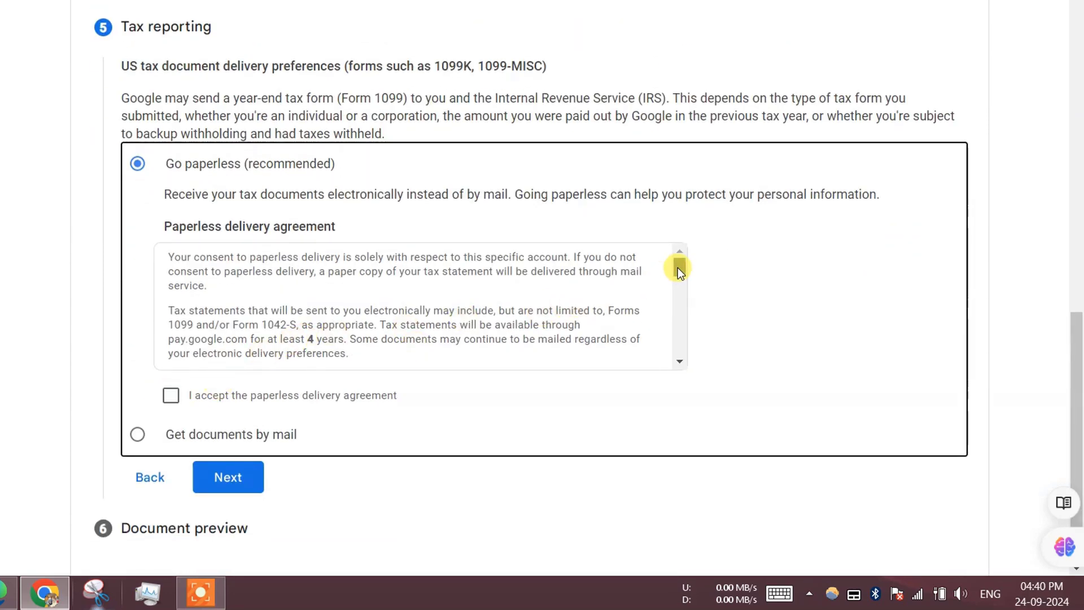
{"action": "left_click_drag", "start_coordinate": [678, 267], "coordinate": [679, 345]}
{"action": "left_click", "coordinate": [171, 396]}
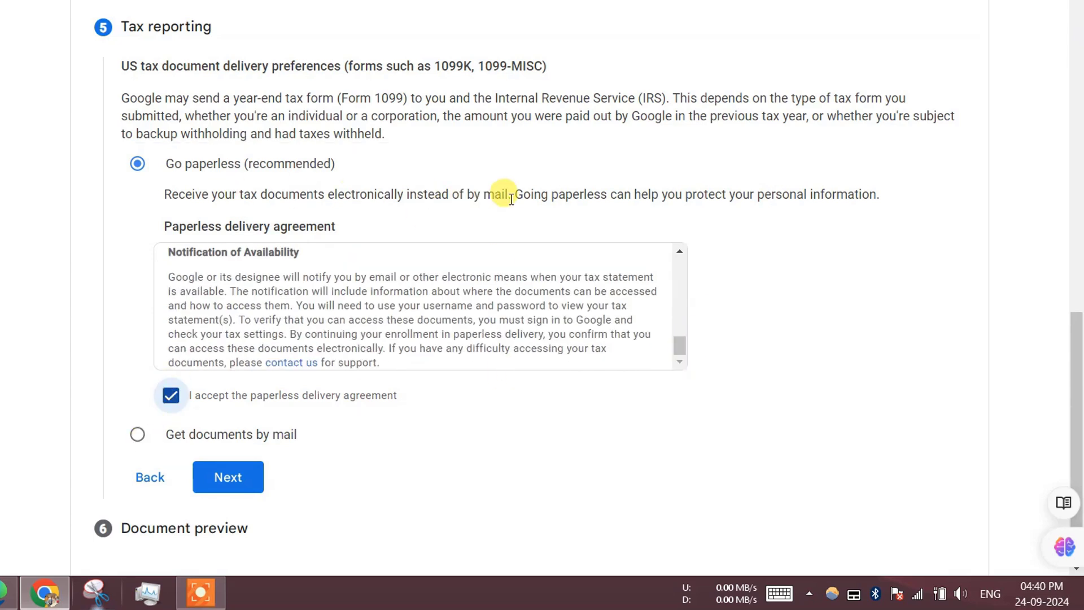
{"action": "left_click_drag", "start_coordinate": [510, 194], "coordinate": [159, 207]}
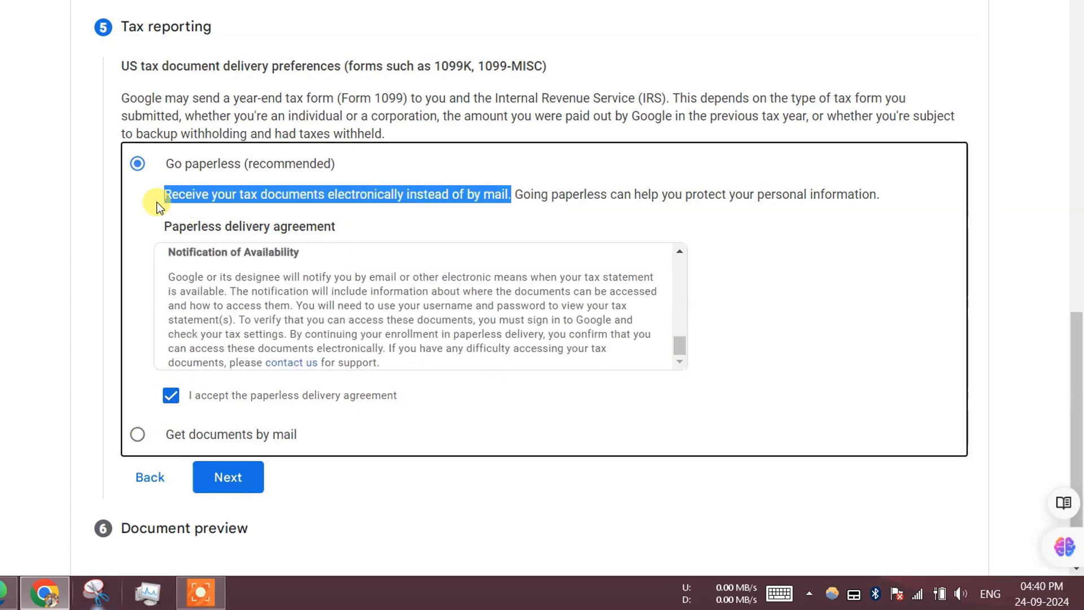
{"action": "left_click", "coordinate": [515, 212]}
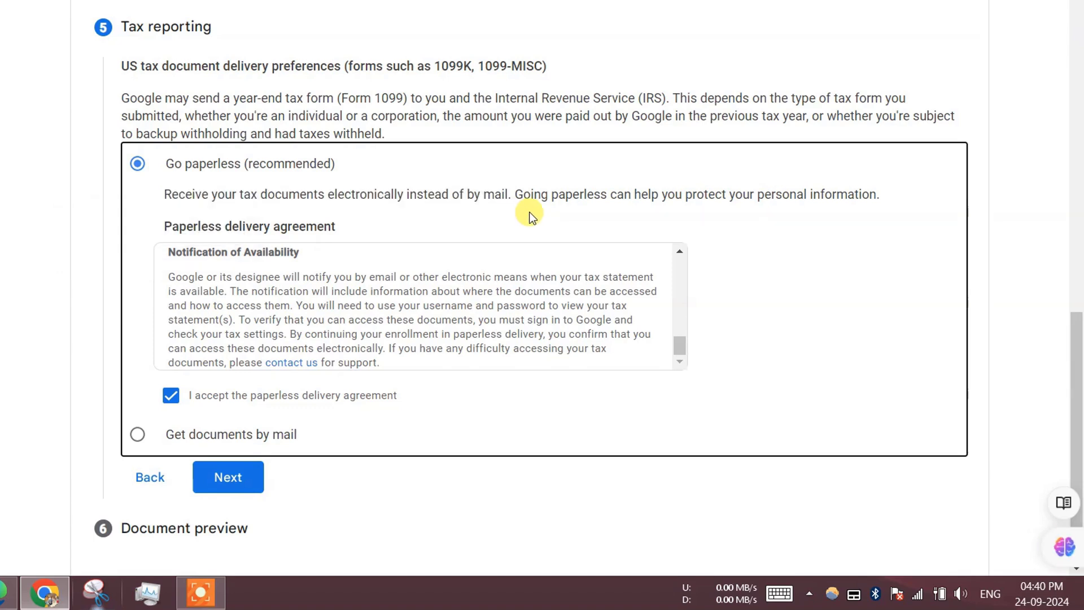
{"action": "scroll", "coordinate": [765, 336], "scroll_direction": "down", "scroll_amount": 1}
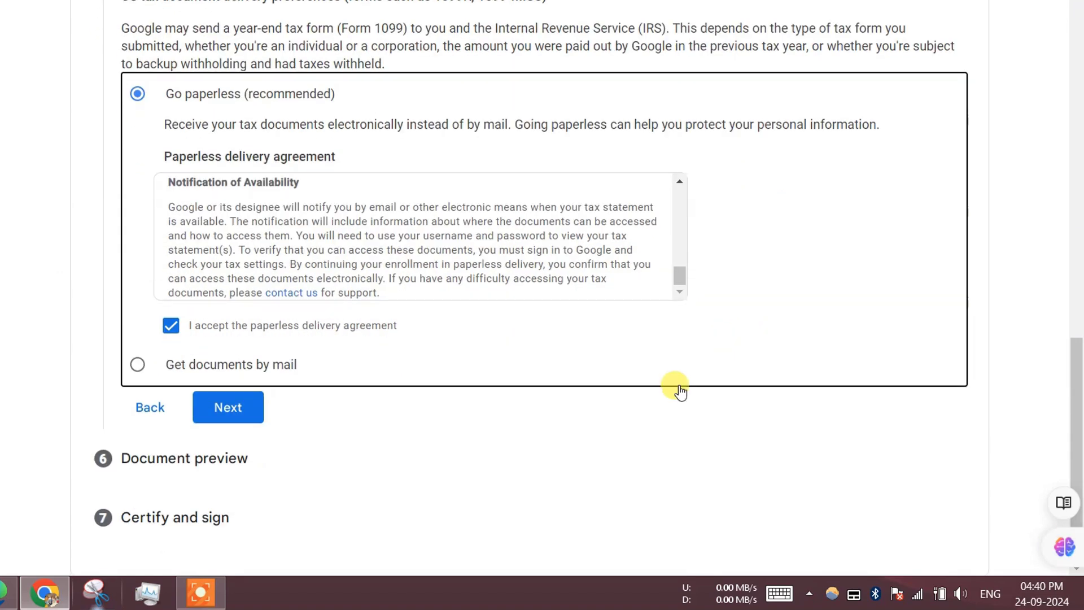
{"action": "left_click", "coordinate": [250, 413]}
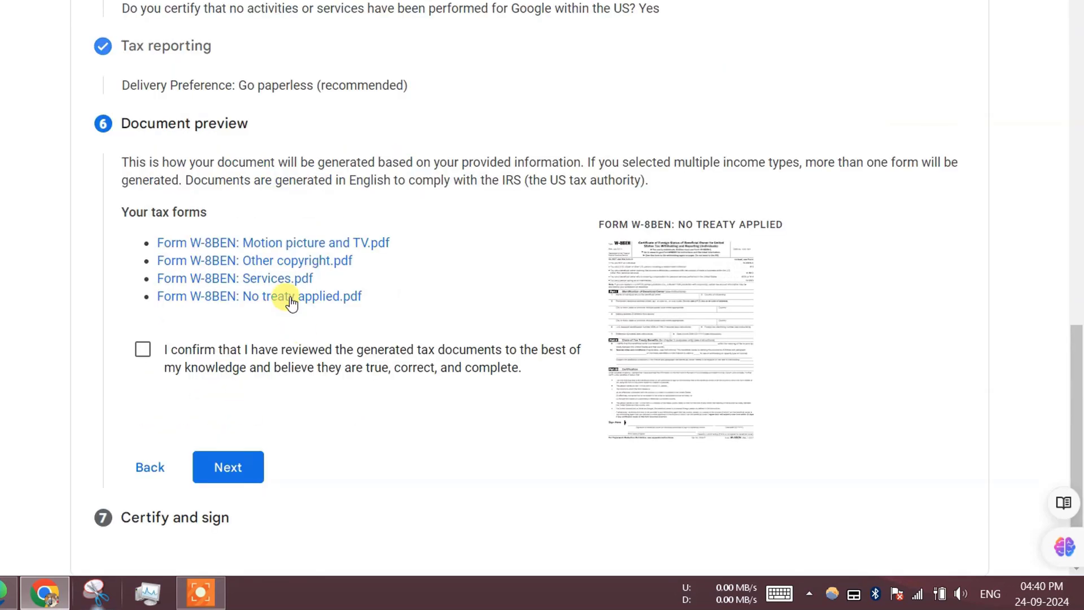
Step: Confirm that the generated tax documents have been reviewed and accept the tax form certification under penalties of perjury
{"action": "left_click", "coordinate": [143, 349]}
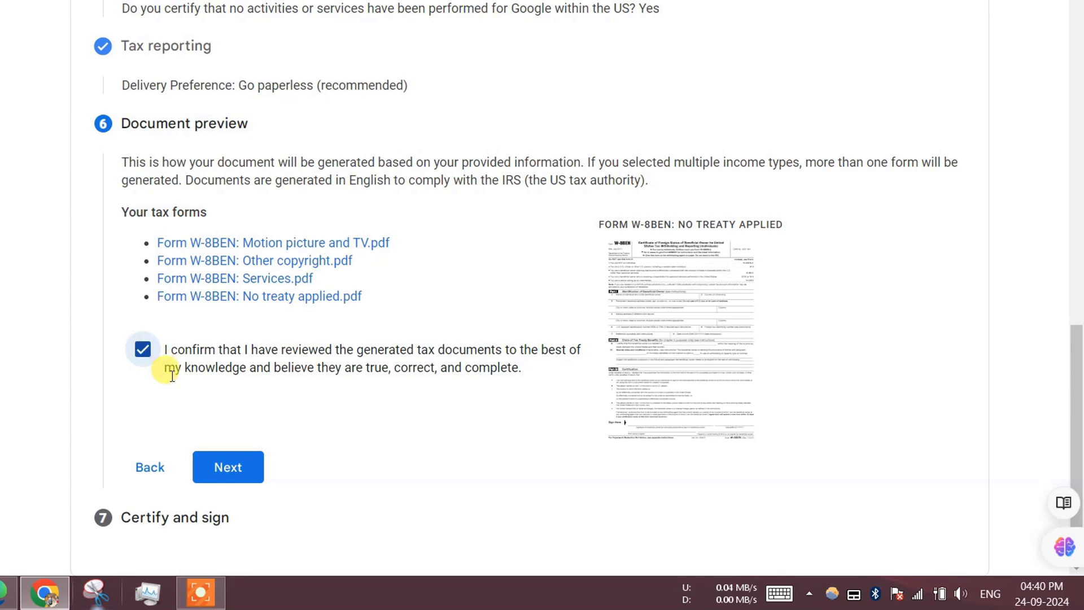
{"action": "left_click", "coordinate": [241, 469]}
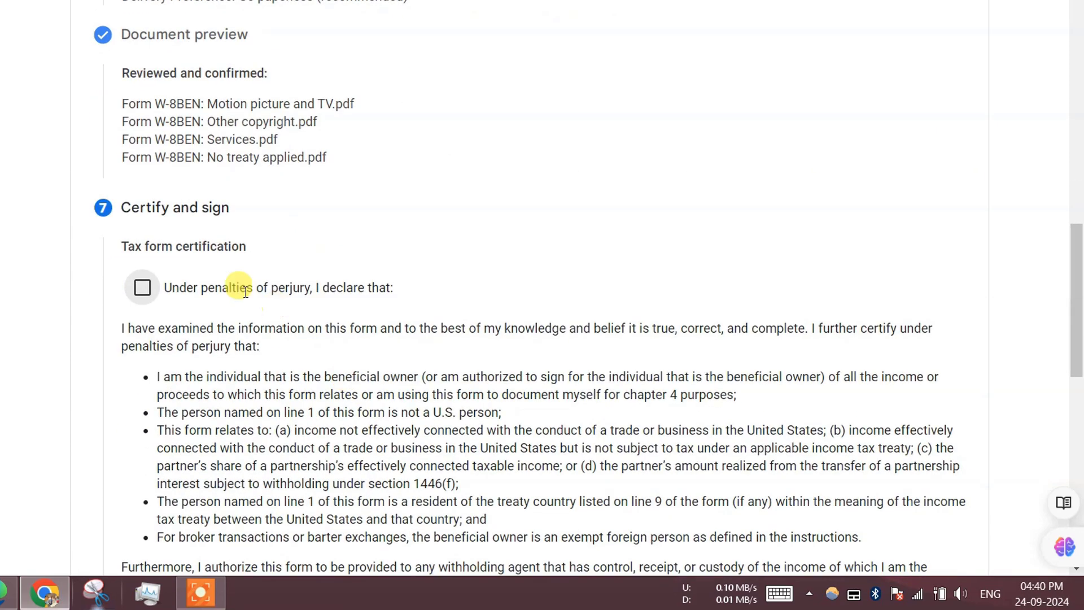
{"action": "scroll", "coordinate": [146, 226], "scroll_direction": "down", "scroll_amount": 2}
{"action": "left_click", "coordinate": [142, 109]}
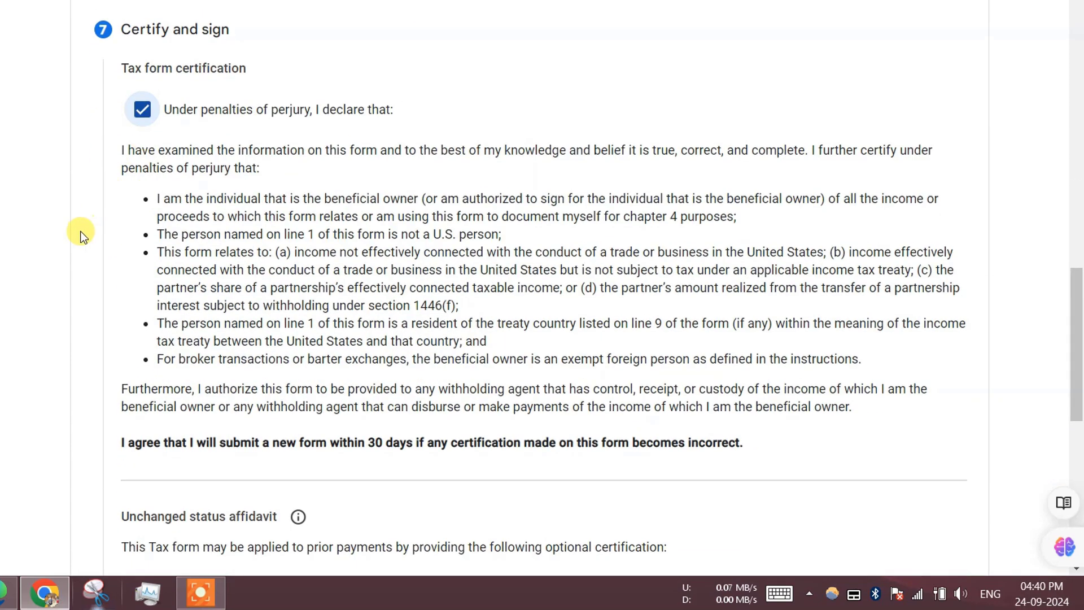
Step: Certify the unchanged status affidavit and set its year to 2024
{"action": "scroll", "coordinate": [90, 248], "scroll_direction": "down", "scroll_amount": 5}
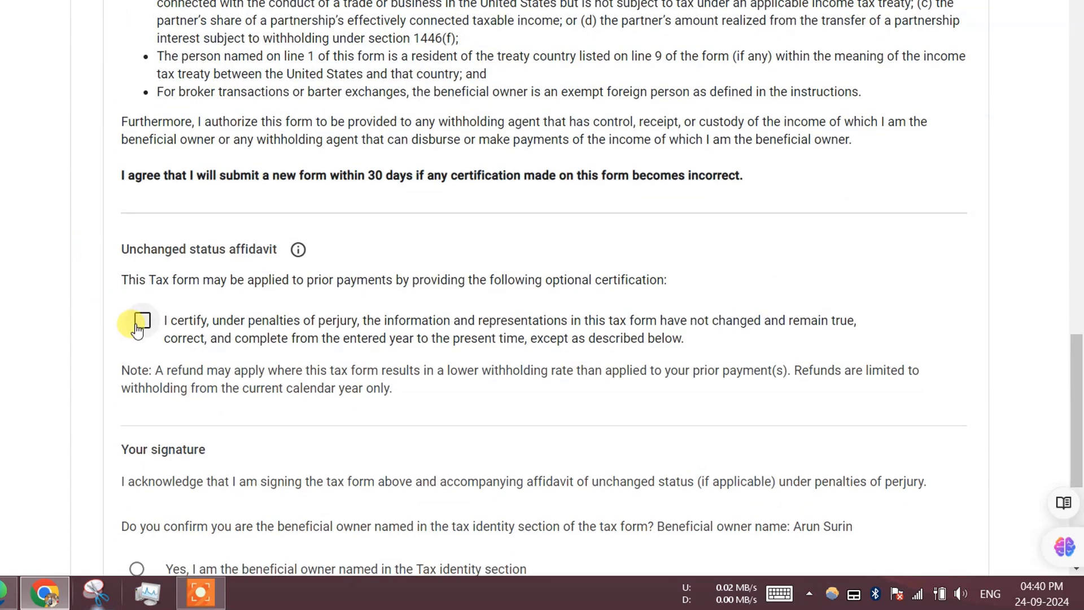
{"action": "left_click", "coordinate": [141, 321]}
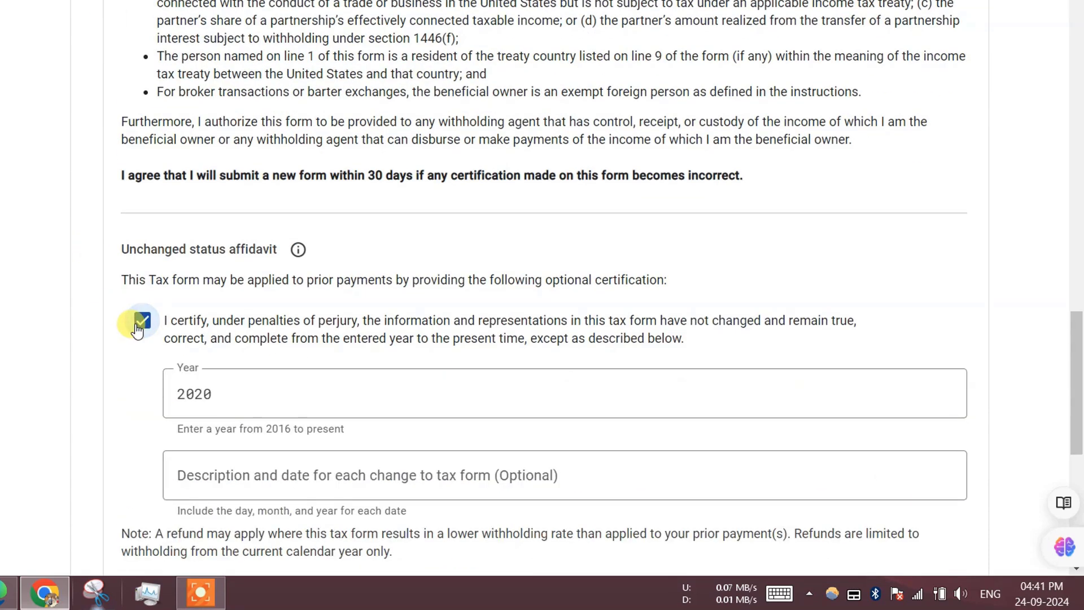
{"action": "scroll", "coordinate": [136, 327], "scroll_direction": "down", "scroll_amount": 2}
{"action": "left_click", "coordinate": [243, 300]}
{"action": "key", "text": "BackSpace"}
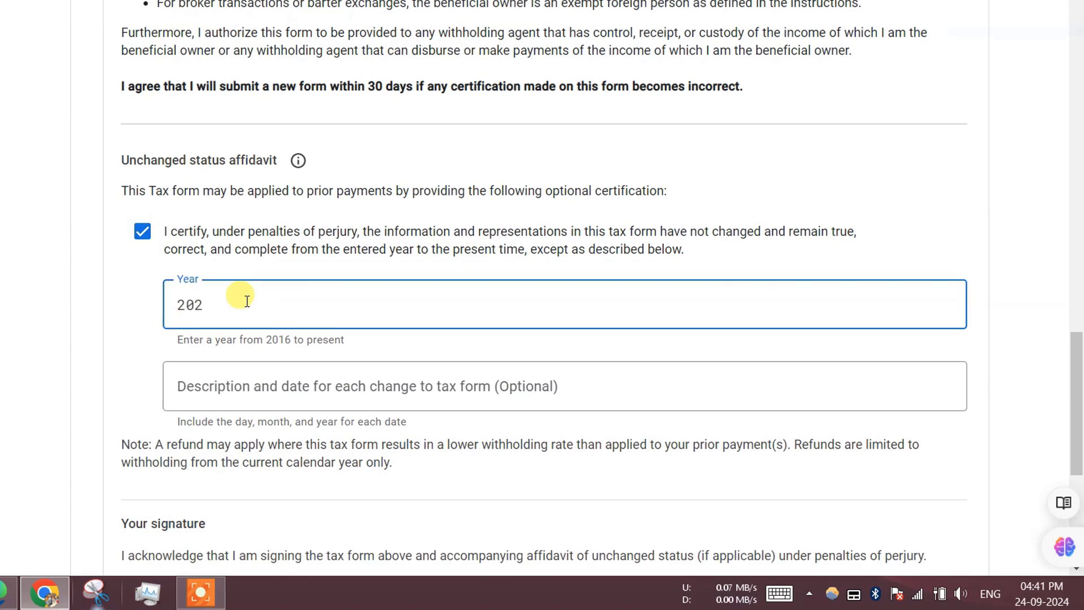
{"action": "type", "text": "4"}
{"action": "key", "text": "Tab"}
{"action": "left_click", "coordinate": [660, 247]}
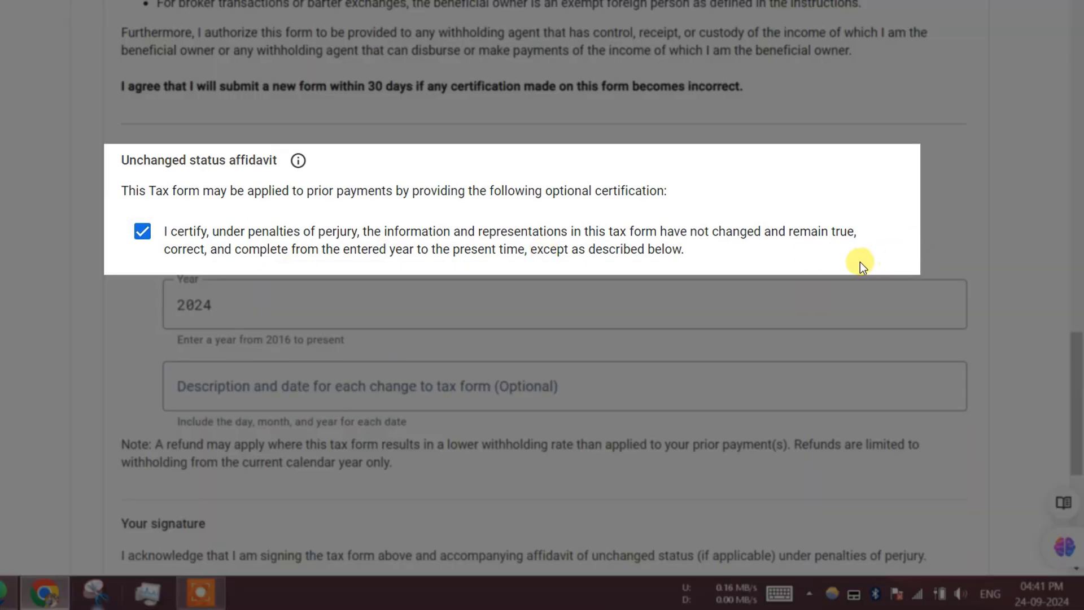
Step: Enter 24/09/2024 as the description and date of the change to the tax form in the unchanged status affidavit
{"action": "scroll", "coordinate": [484, 281], "scroll_direction": "down", "scroll_amount": 2}
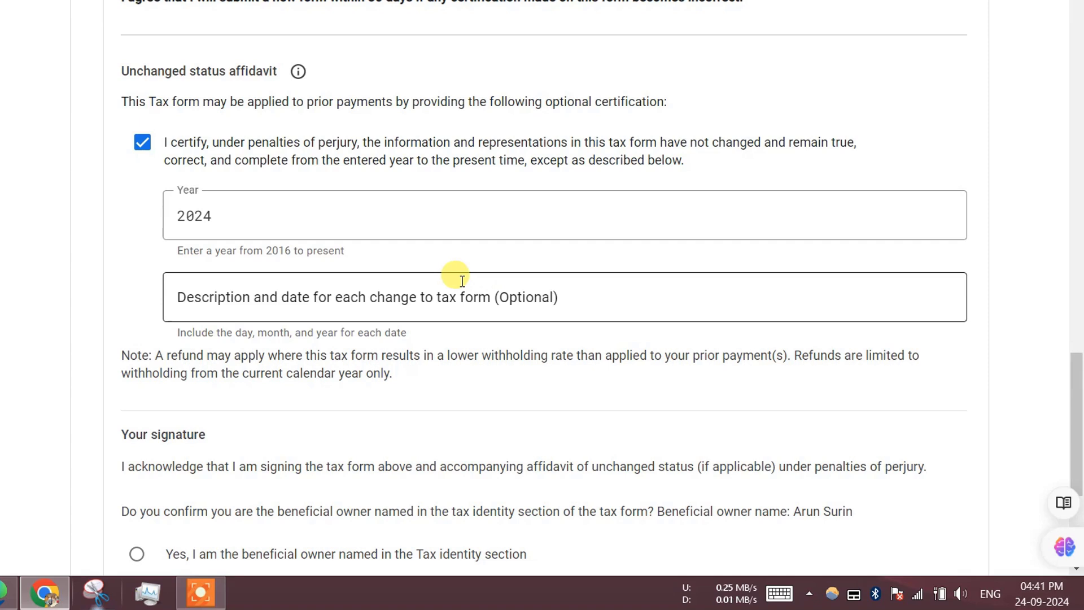
{"action": "scroll", "coordinate": [461, 280], "scroll_direction": "up", "scroll_amount": 2}
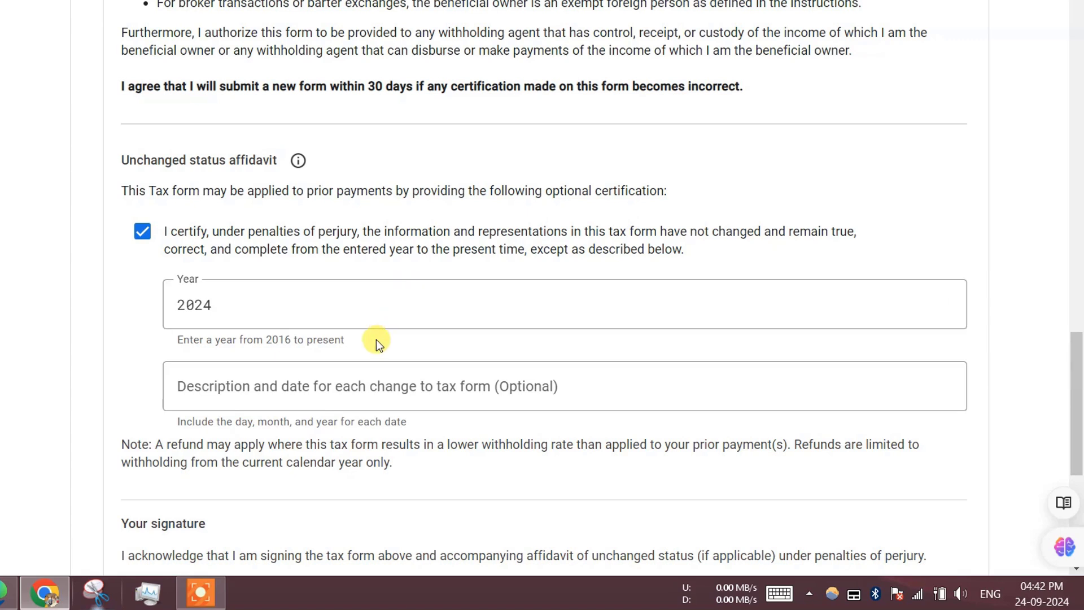
{"action": "left_click_drag", "start_coordinate": [375, 340], "coordinate": [177, 338]}
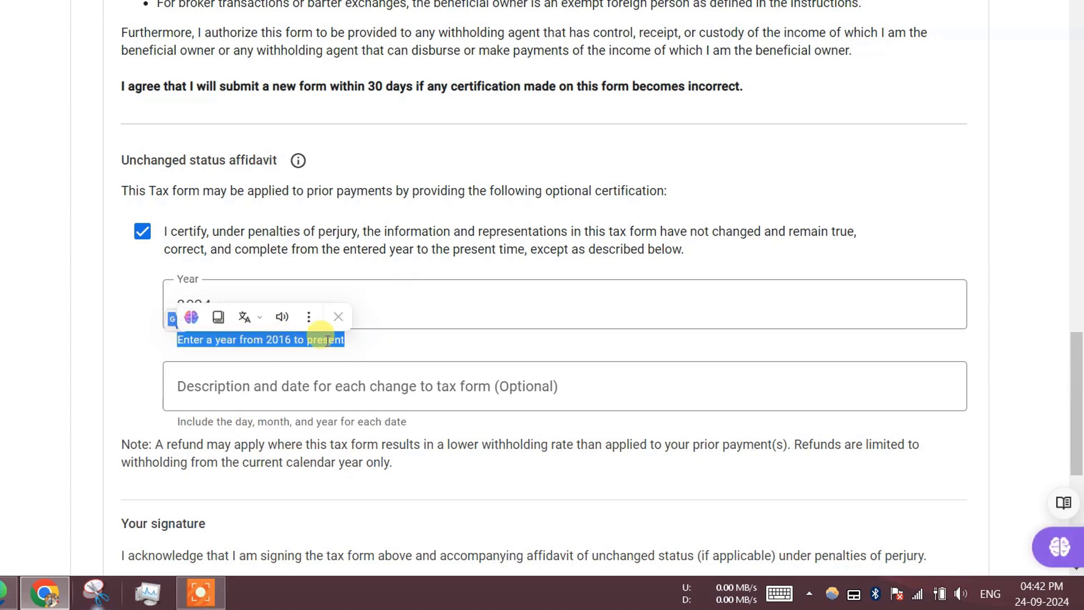
{"action": "left_click", "coordinate": [357, 342]}
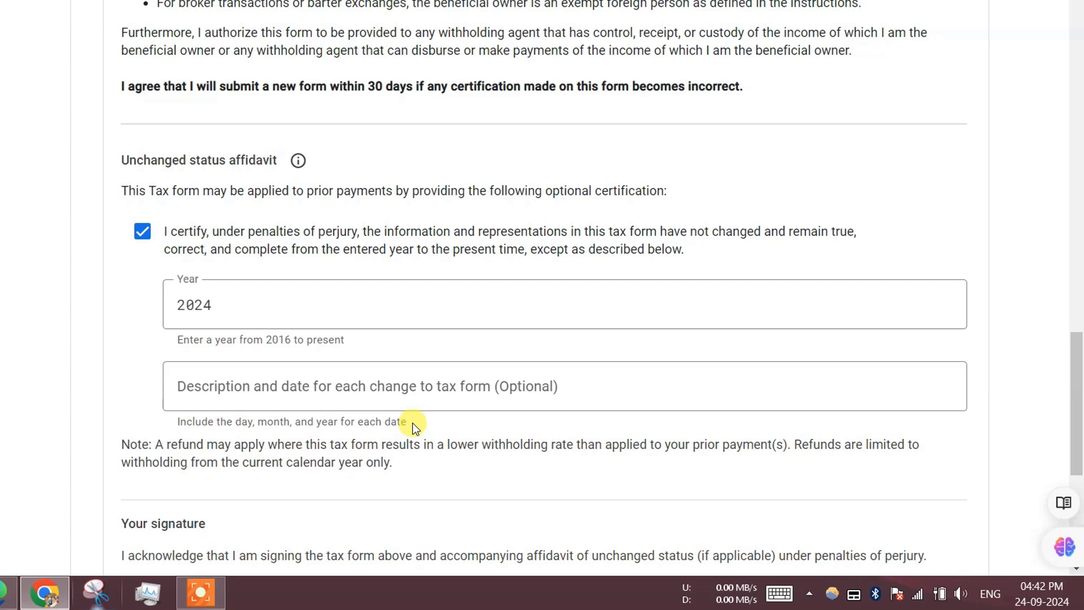
{"action": "left_click", "coordinate": [297, 387]}
{"action": "type", "text": "24"}
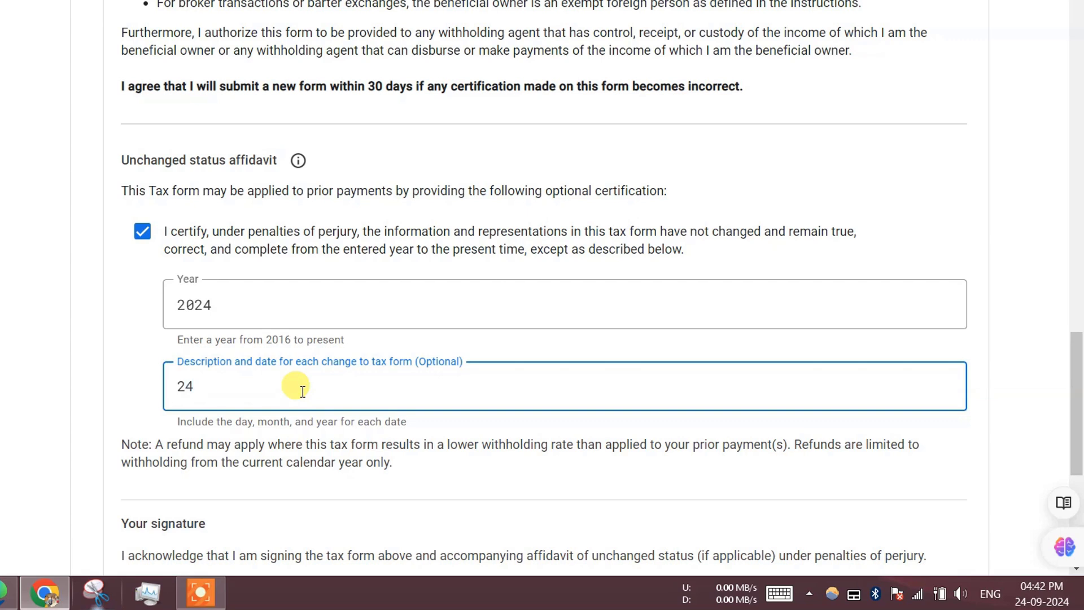
{"action": "type", "text": "/09/2024"}
{"action": "left_click", "coordinate": [124, 370]}
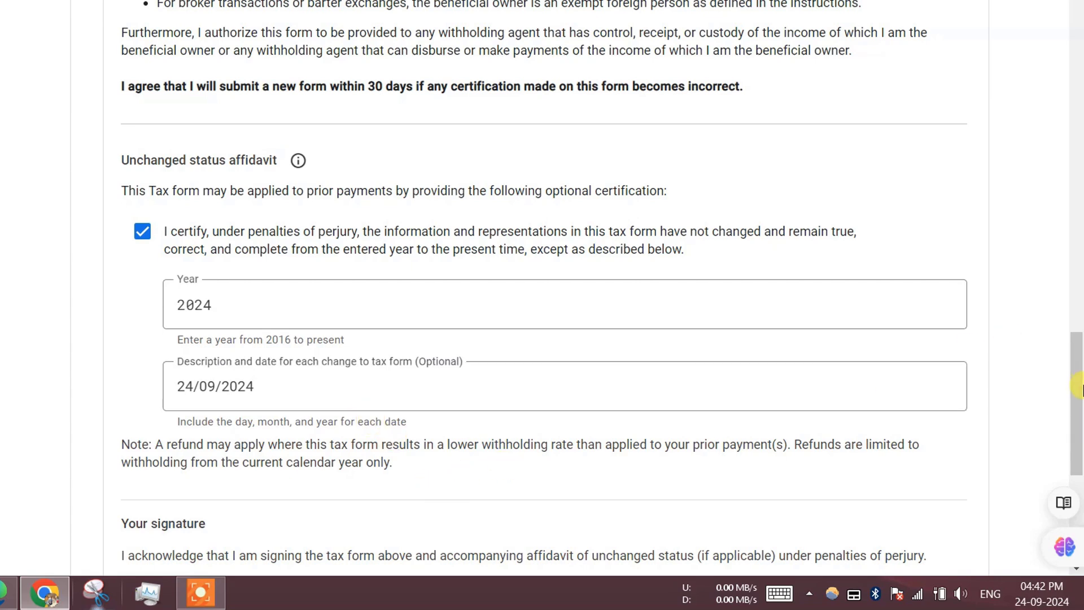
Step: Confirm being the beneficial owner named in the Tax identity section and submit the tax form
{"action": "scroll", "coordinate": [1079, 390], "scroll_direction": "down", "scroll_amount": 5}
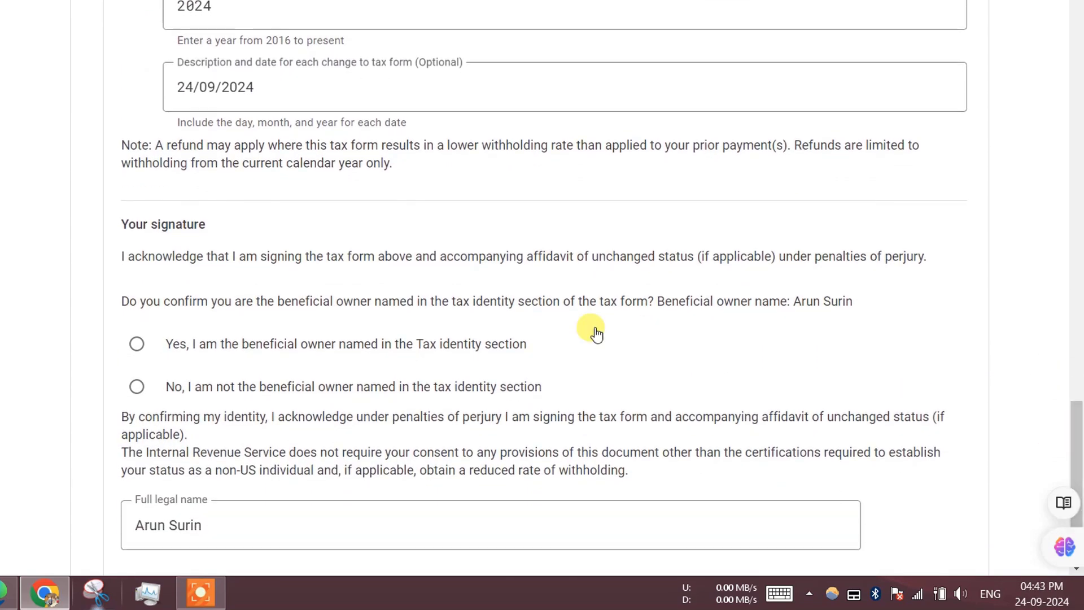
{"action": "left_click", "coordinate": [270, 346]}
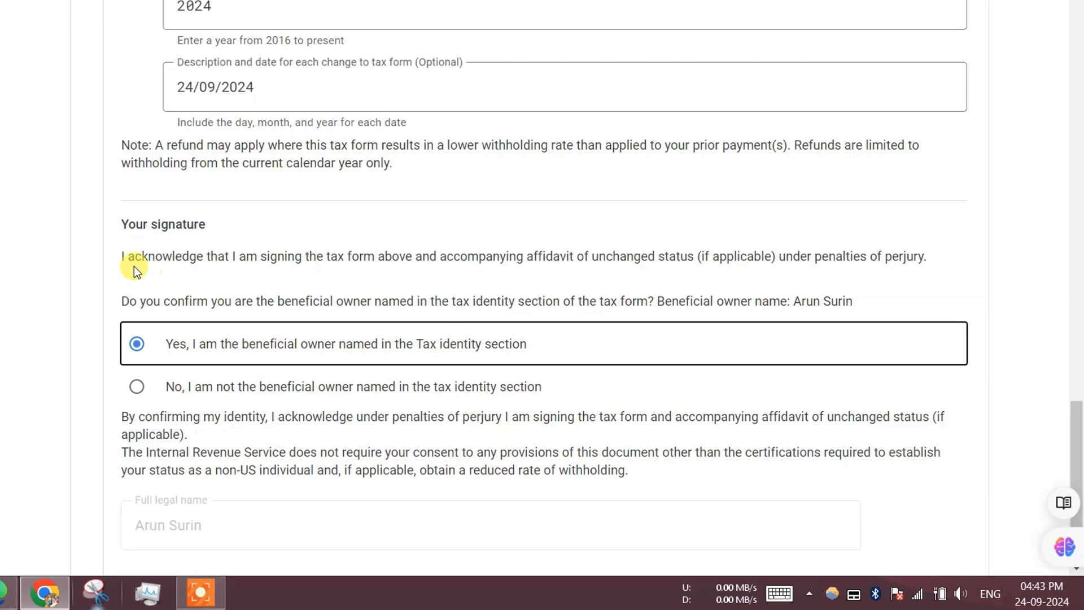
{"action": "left_click_drag", "start_coordinate": [134, 265], "coordinate": [915, 266]}
{"action": "left_click", "coordinate": [904, 292]}
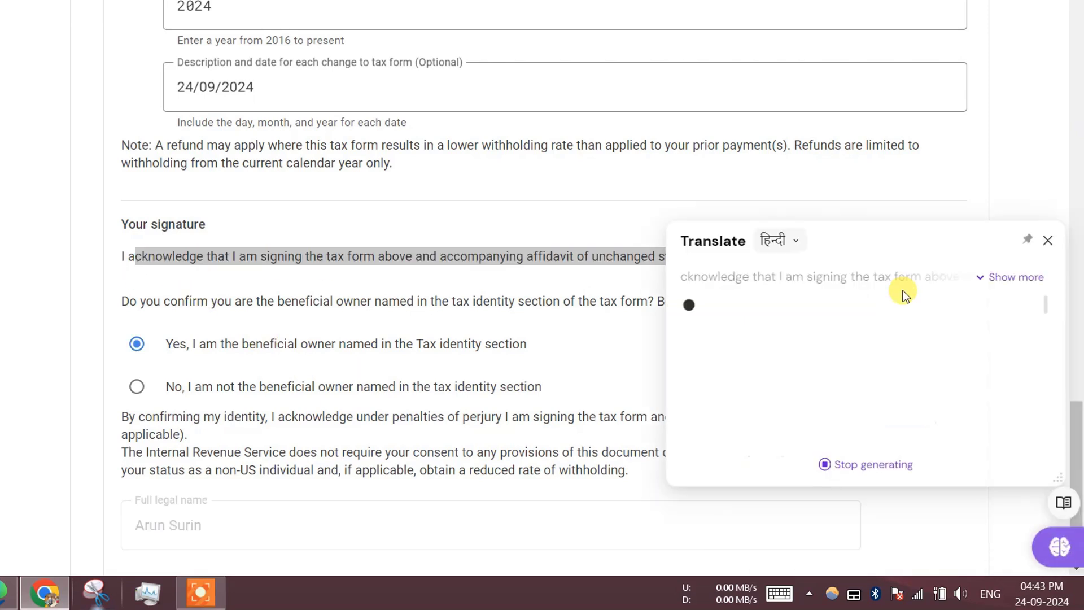
{"action": "left_click", "coordinate": [1046, 239]}
{"action": "left_click", "coordinate": [871, 286]}
{"action": "scroll", "coordinate": [873, 292], "scroll_direction": "down", "scroll_amount": 1}
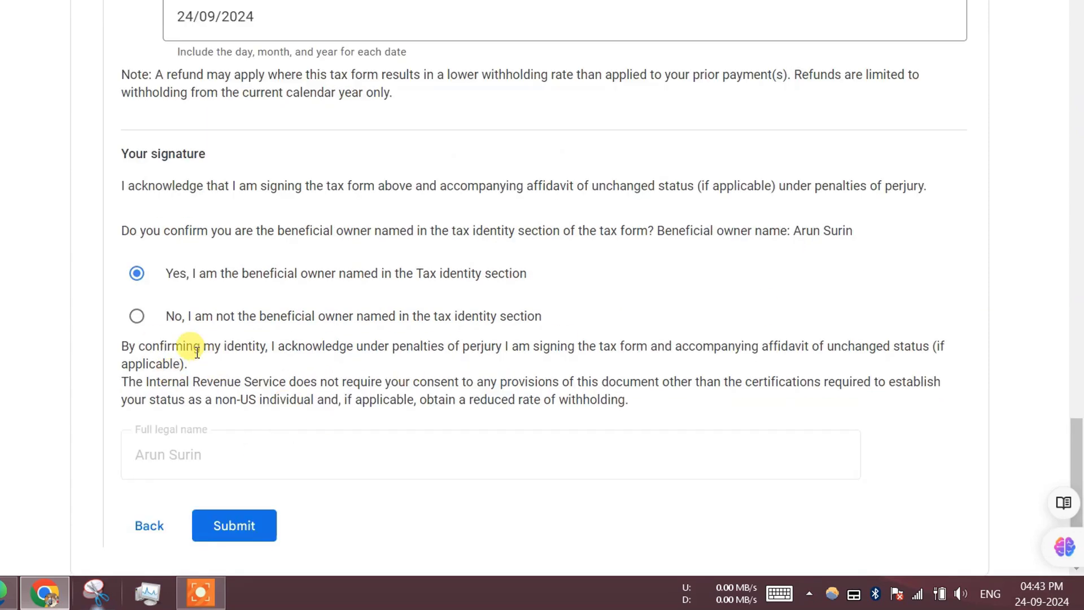
{"action": "left_click", "coordinate": [248, 533]}
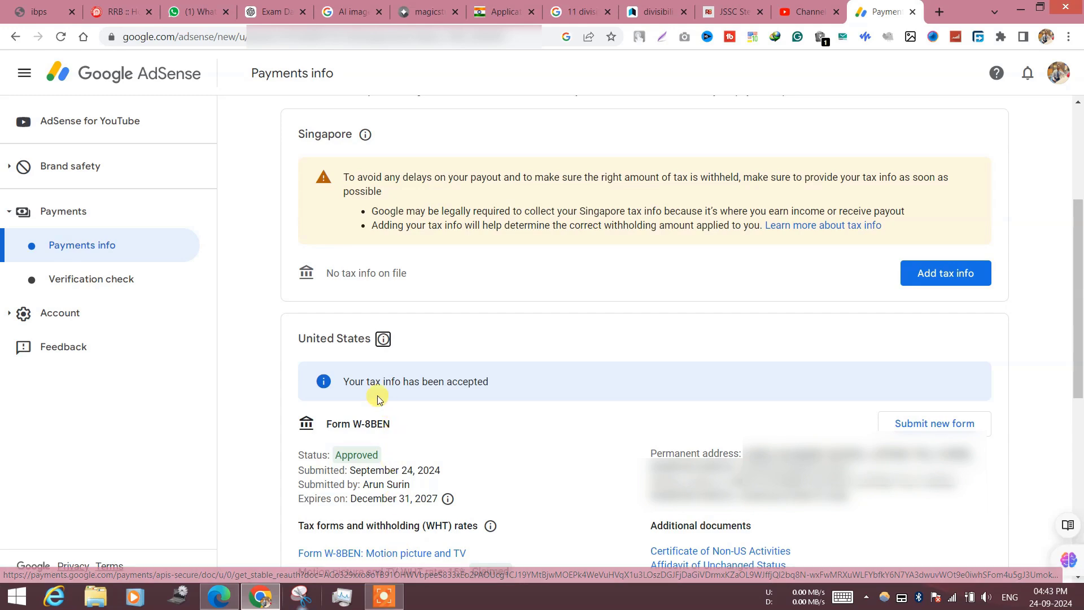
Step: Check the acceptance status of the submitted United States tax info on the Manage tax info page
{"action": "left_click_drag", "start_coordinate": [344, 381], "coordinate": [510, 382]}
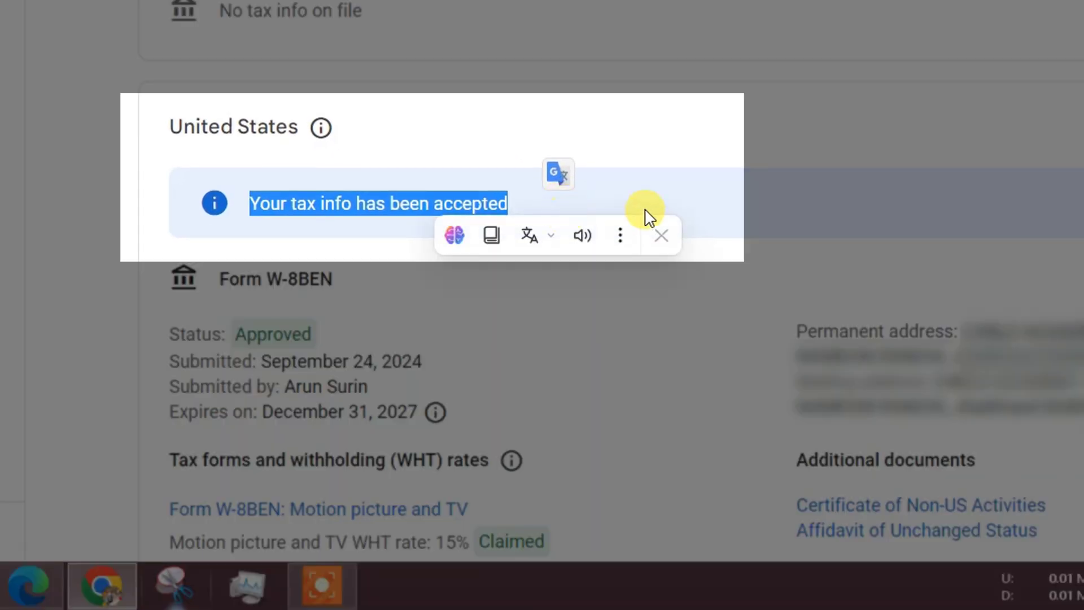
{"action": "left_click", "coordinate": [705, 210]}
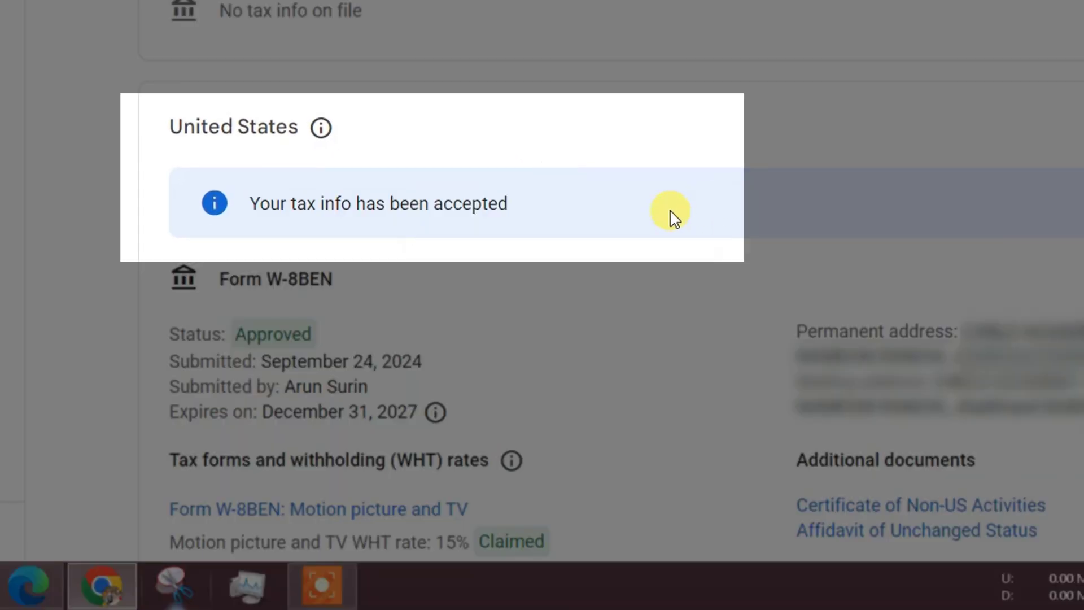
{"action": "scroll", "coordinate": [674, 217], "scroll_direction": "down", "scroll_amount": 2}
{"action": "scroll", "coordinate": [673, 218], "scroll_direction": "up", "scroll_amount": 8}
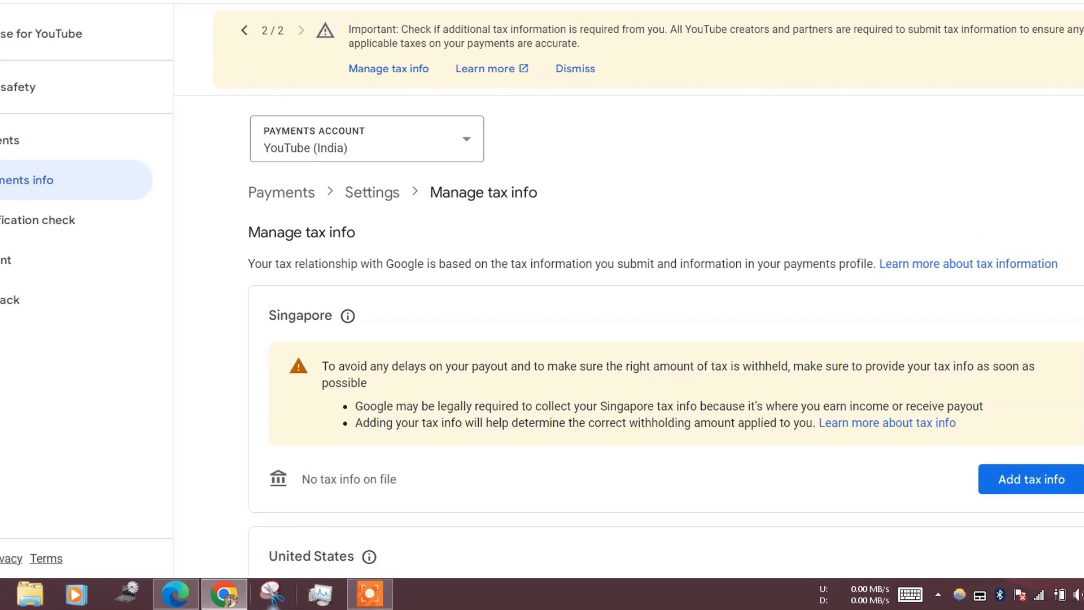
Step: Reload the Manage tax info page and expand the United States tax details to review the W-8BEN's status, expiry date and claimed withholding rates
{"action": "left_click", "coordinate": [61, 36]}
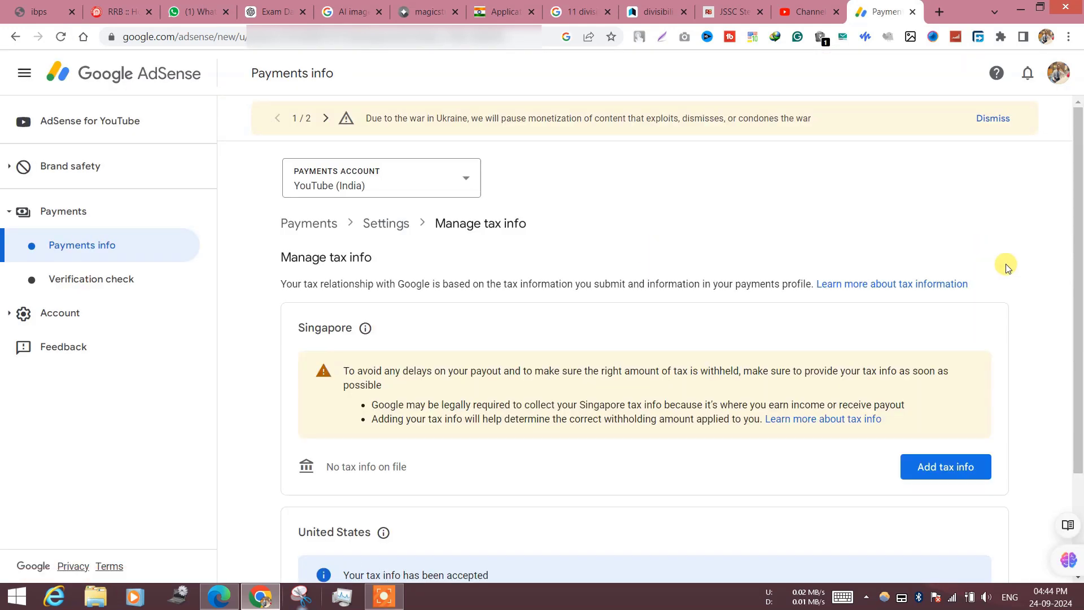
{"action": "scroll", "coordinate": [1066, 395], "scroll_direction": "down", "scroll_amount": 2}
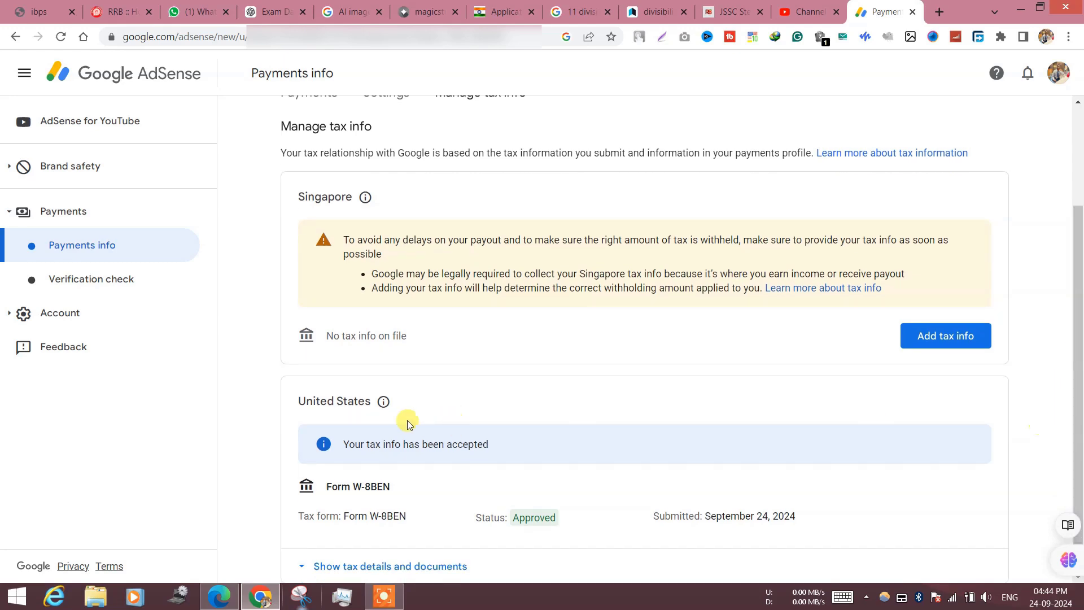
{"action": "left_click", "coordinate": [377, 567]}
{"action": "scroll", "coordinate": [339, 305], "scroll_direction": "down", "scroll_amount": 5}
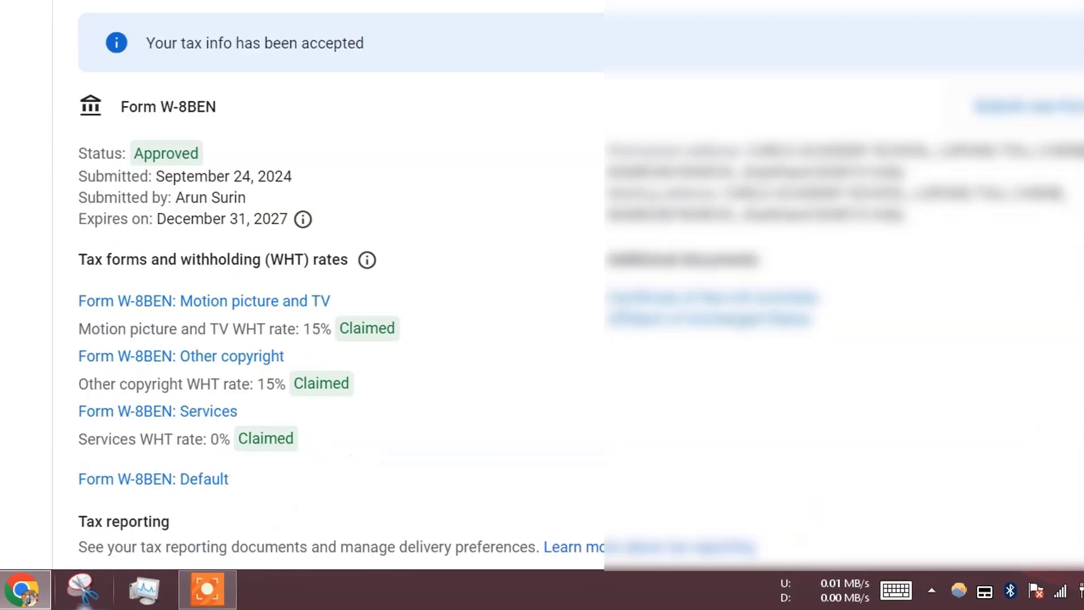
{"action": "scroll", "coordinate": [339, 305], "scroll_direction": "up", "scroll_amount": 2}
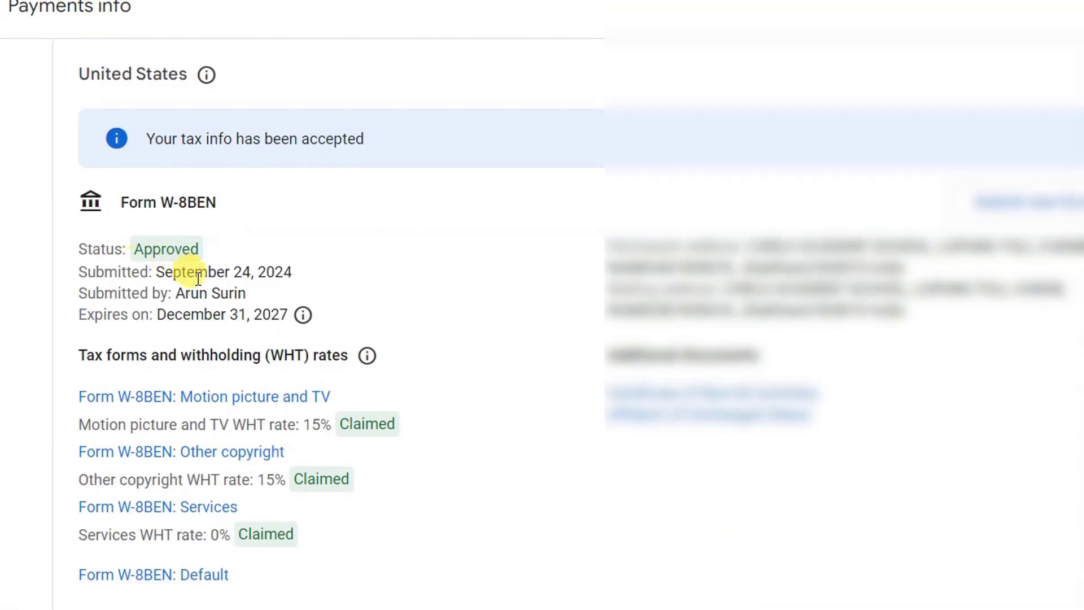
{"action": "scroll", "coordinate": [469, 414], "scroll_direction": "down", "scroll_amount": 4}
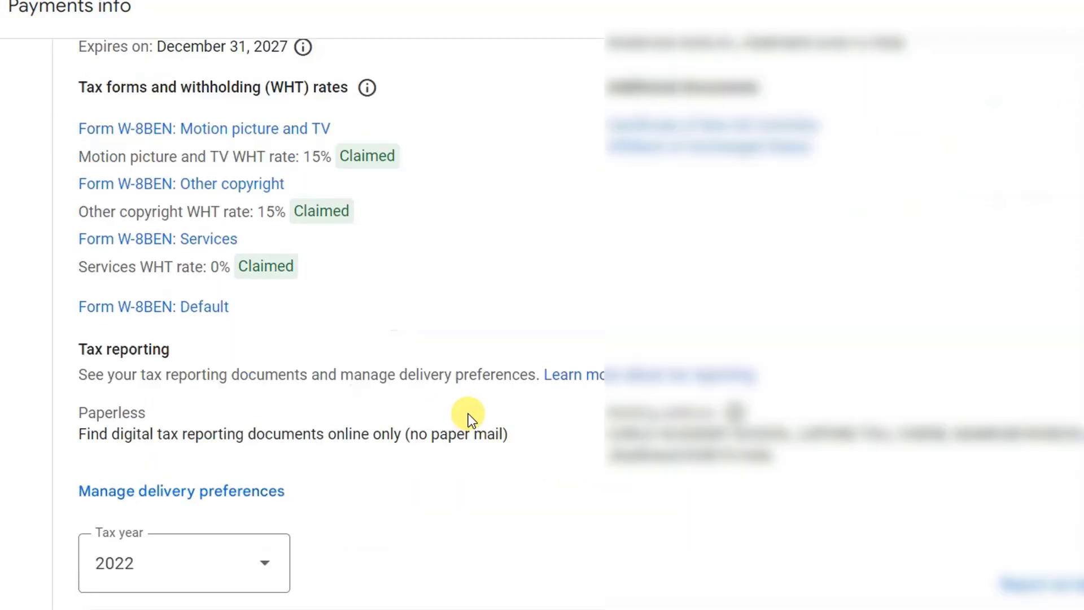
{"action": "scroll", "coordinate": [468, 413], "scroll_direction": "up", "scroll_amount": 8}
{"action": "scroll", "coordinate": [469, 415], "scroll_direction": "up", "scroll_amount": 4}
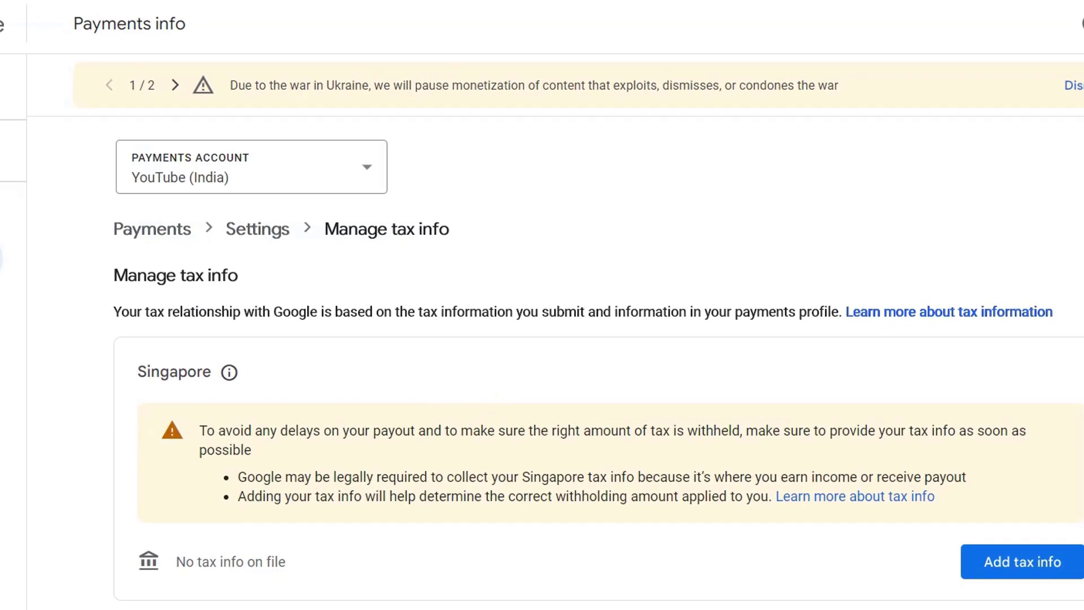